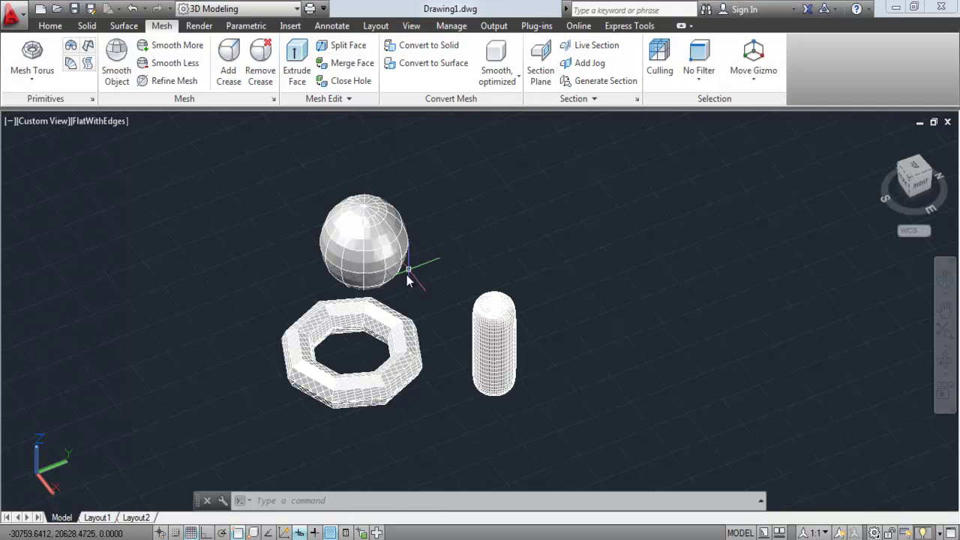
Step: Place a section plane from a point on the torus to a through point straight across it
scroll(365, 293, "up", 2)
scroll(322, 317, "up", 2)
left_click(540, 68)
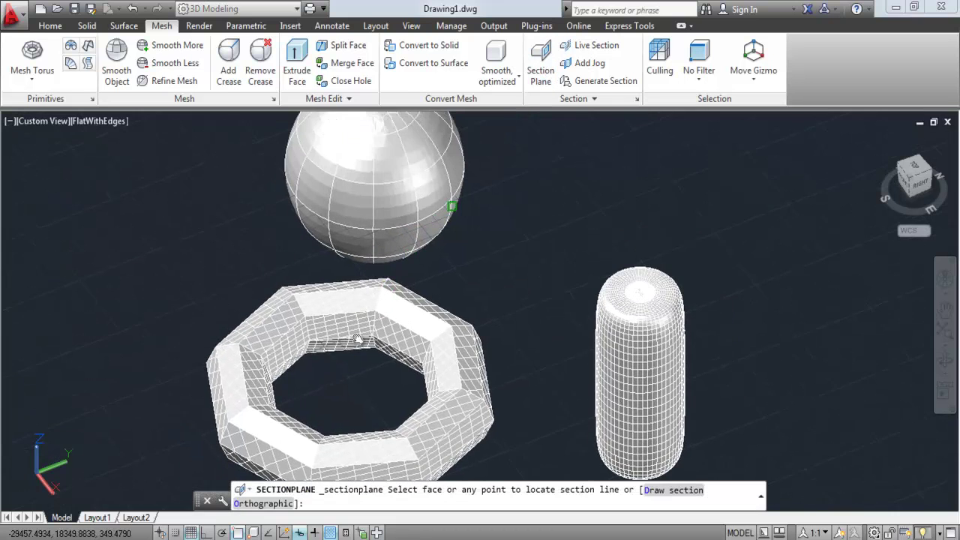
scroll(266, 414, "up", 2)
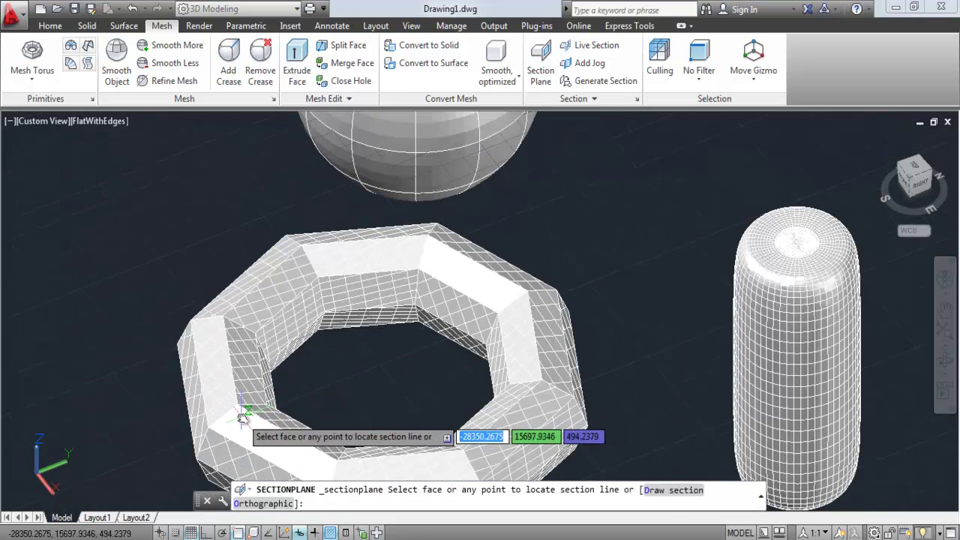
left_click(237, 406)
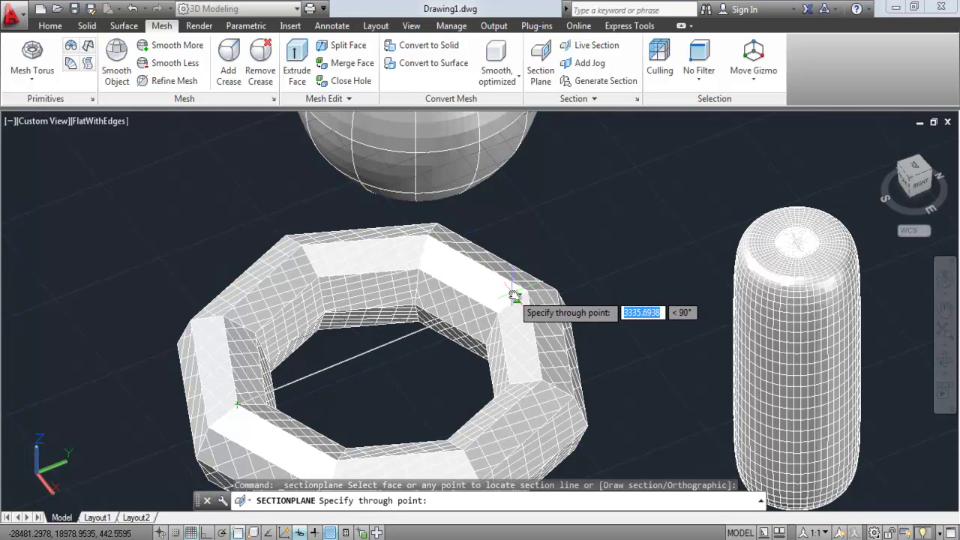
left_click(523, 286)
scroll(453, 277, "down", 4)
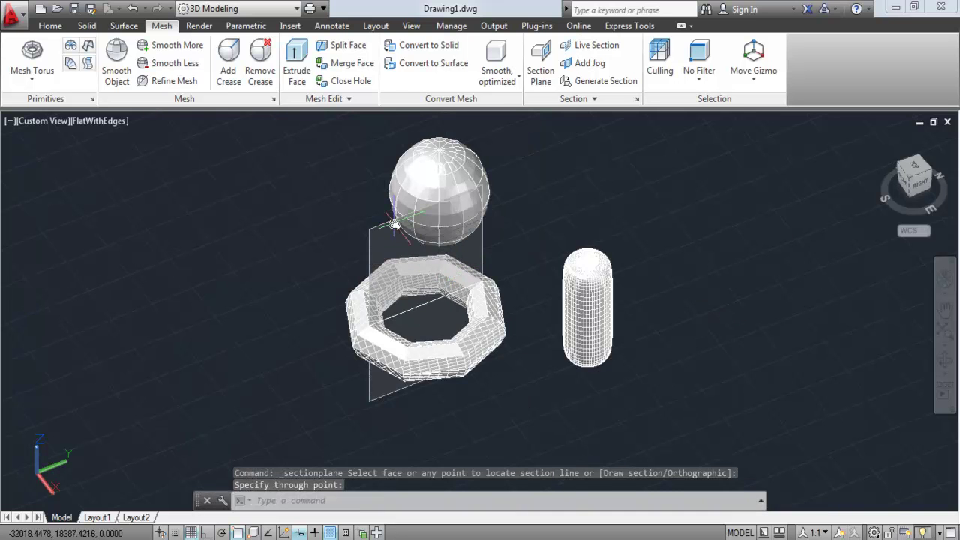
scroll(392, 337, "up", 2)
middle_click_drag(393, 302, 327, 358)
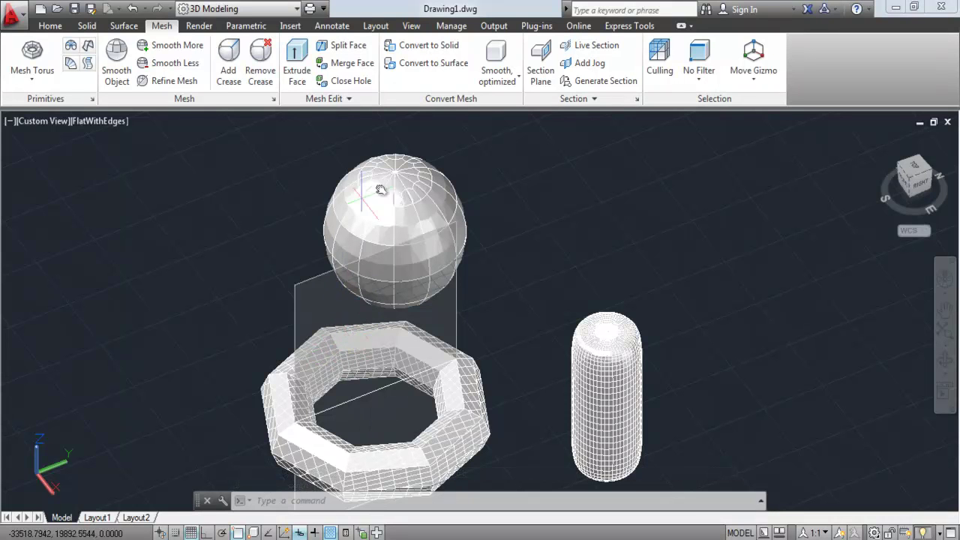
Step: Turn on Live Section for the section plane so the torus is cut to an open arc
left_click(589, 48)
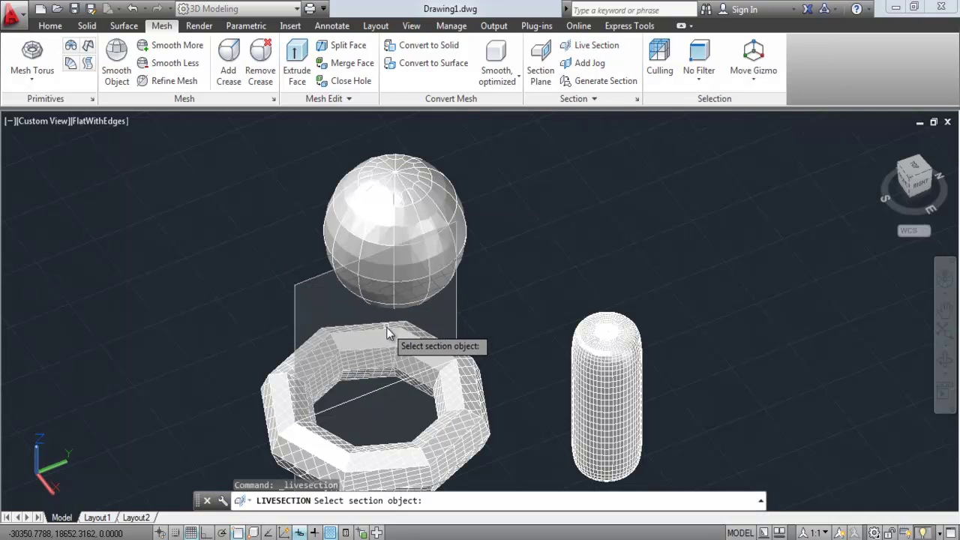
left_click(297, 298)
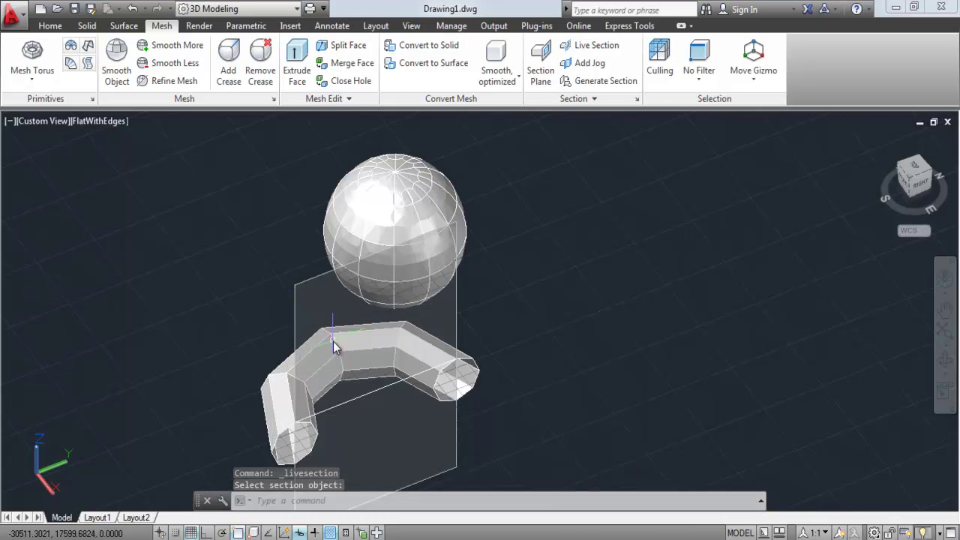
middle_click_drag(334, 341, 351, 306)
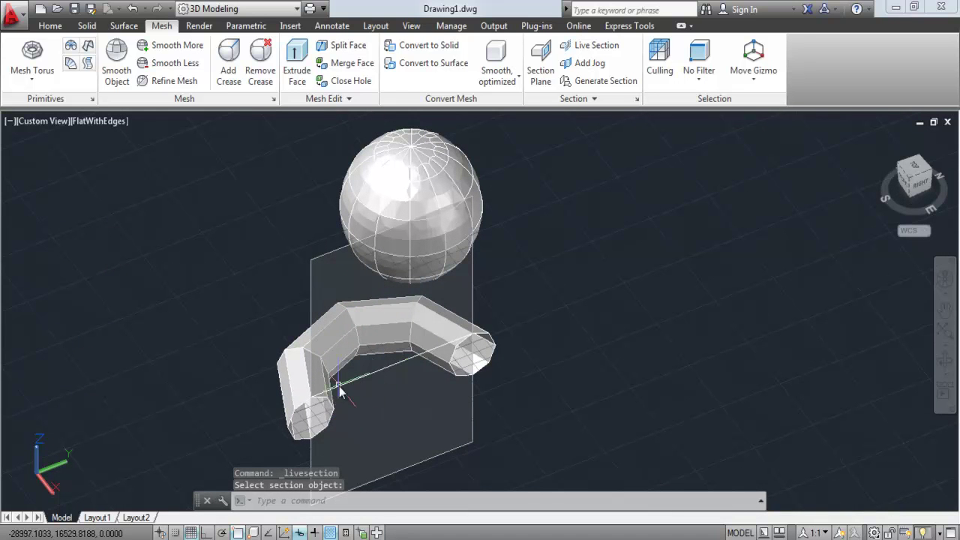
scroll(382, 382, "up", 2)
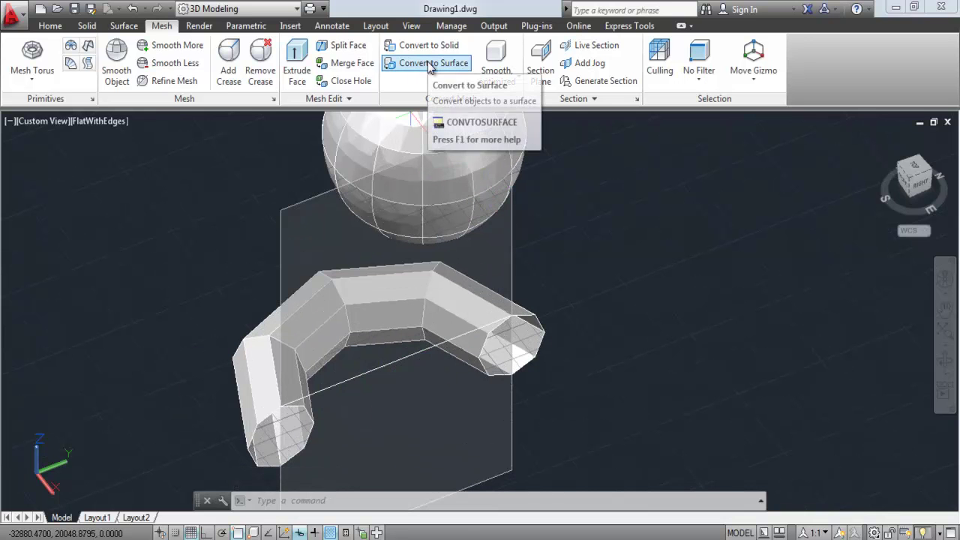
scroll(509, 330, "up", 2)
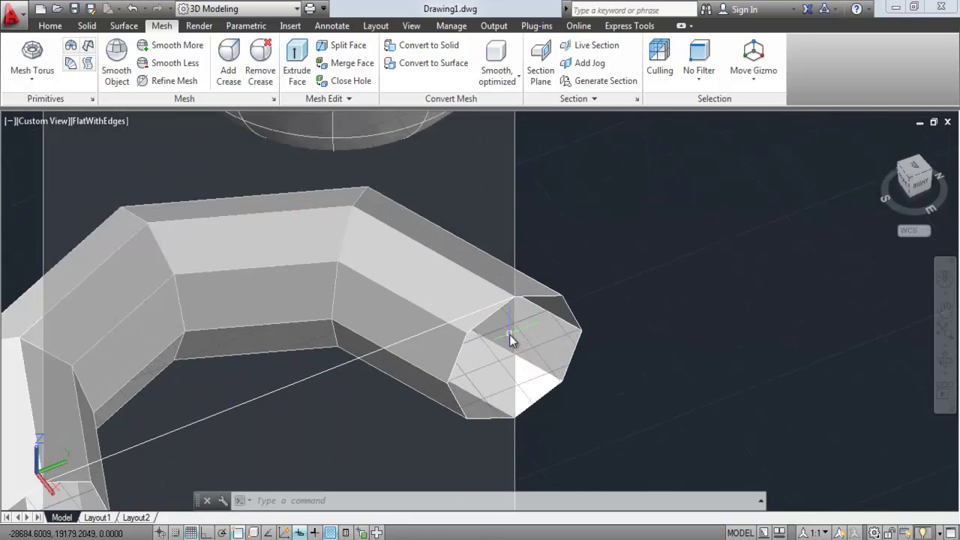
scroll(510, 337, "up", 2)
scroll(425, 254, "down", 4)
scroll(332, 332, "down", 1)
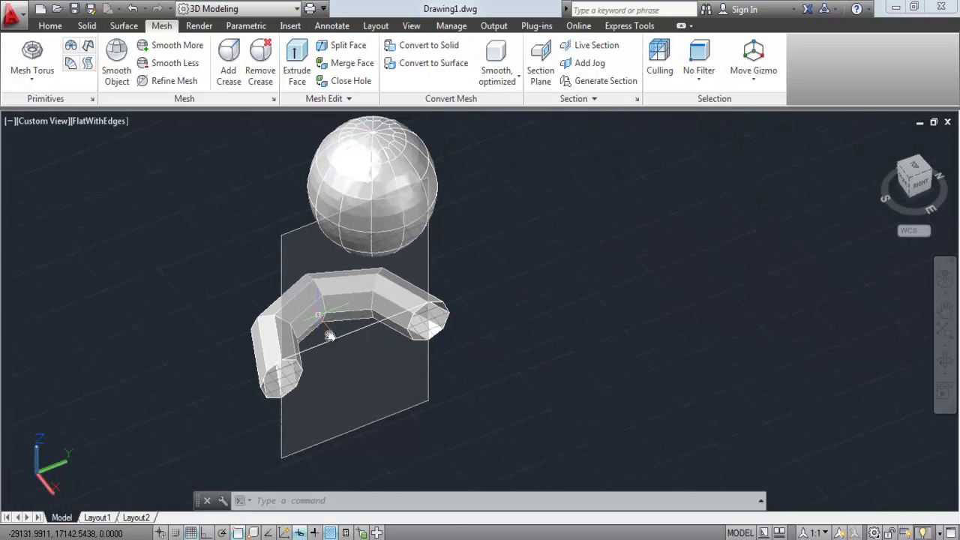
left_click(304, 278)
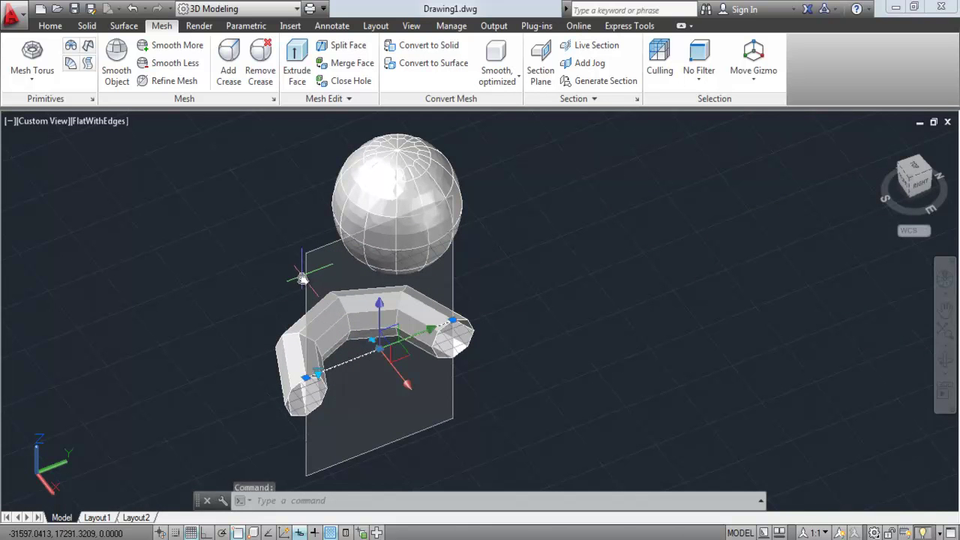
scroll(378, 345, "up", 4)
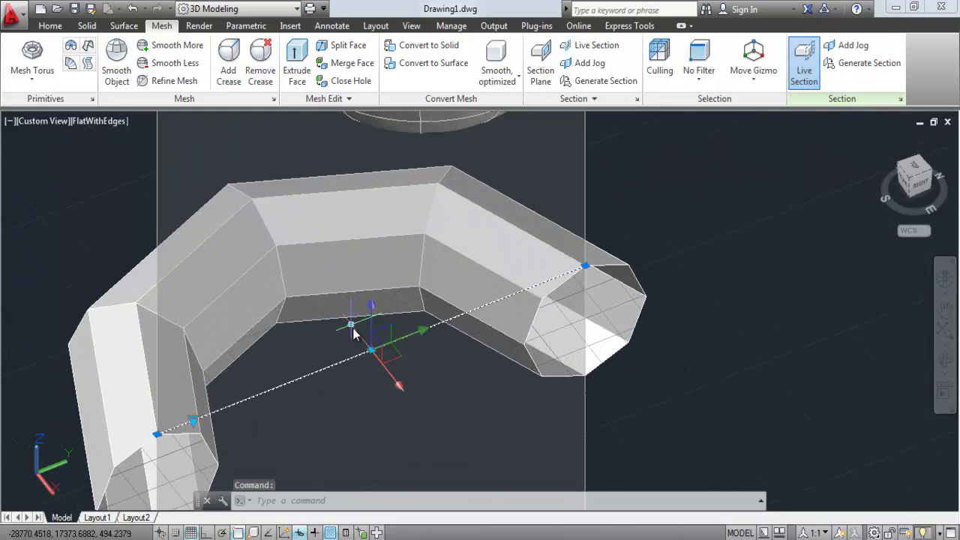
scroll(353, 328, "down", 2)
scroll(349, 324, "down", 2)
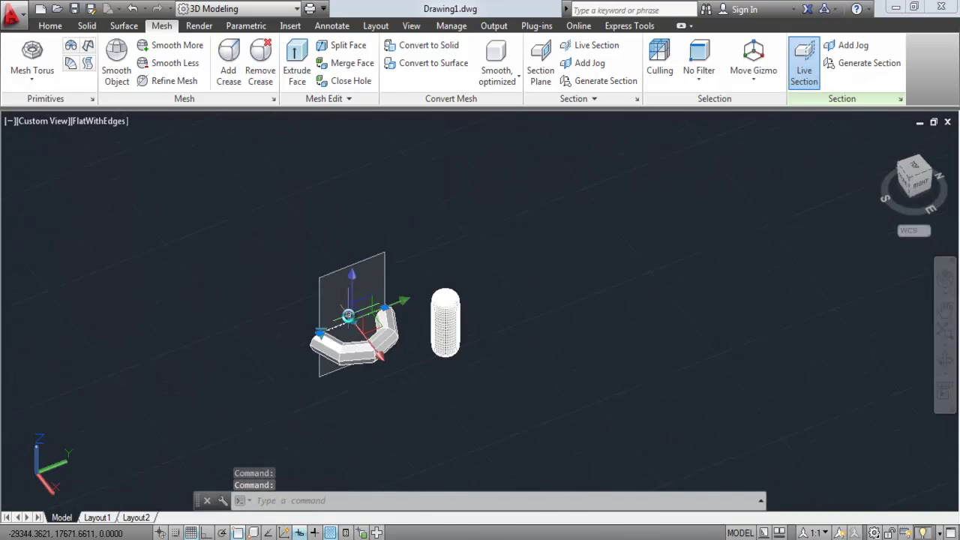
scroll(349, 316, "up", 3)
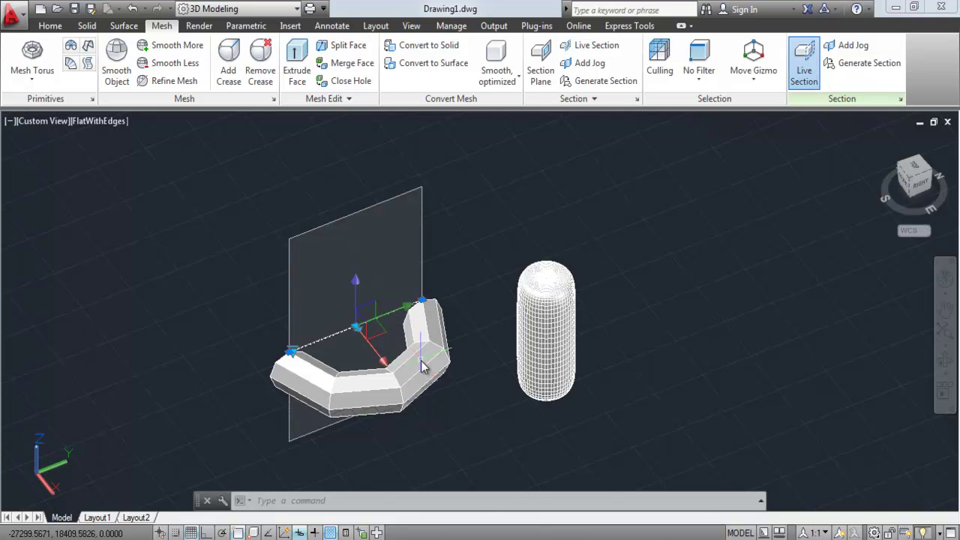
scroll(344, 360, "up", 3)
scroll(343, 360, "up", 3)
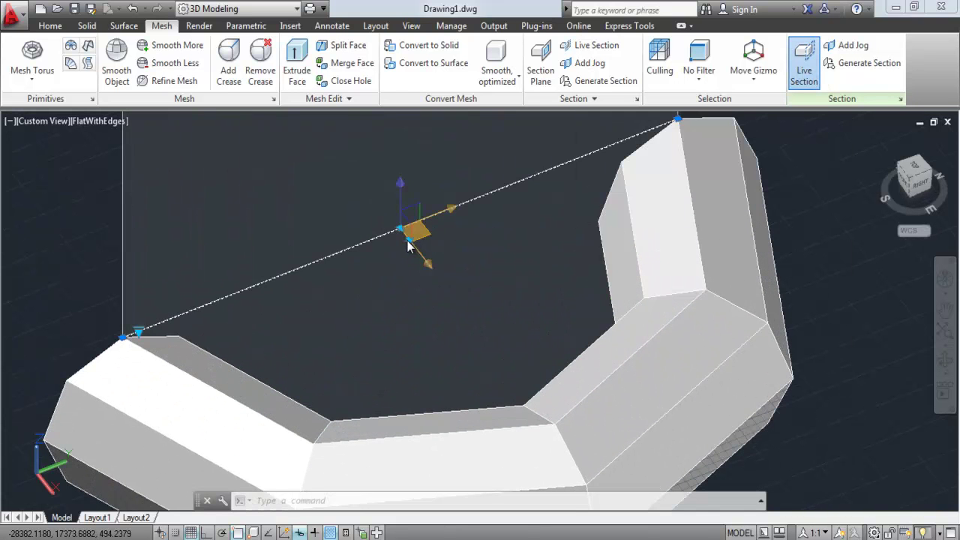
scroll(407, 241, "down", 3)
scroll(408, 240, "down", 3)
scroll(328, 293, "down", 2)
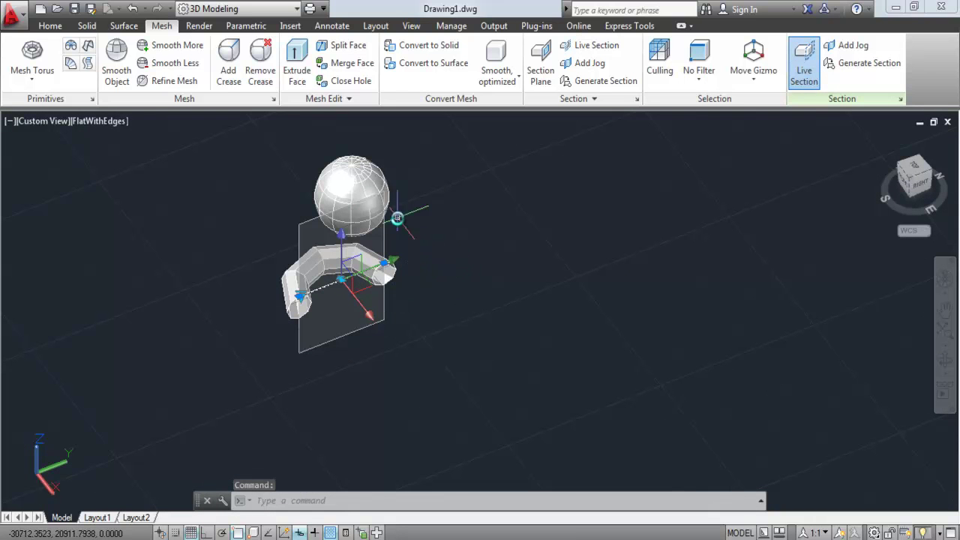
scroll(293, 252, "up", 2)
scroll(300, 248, "up", 2)
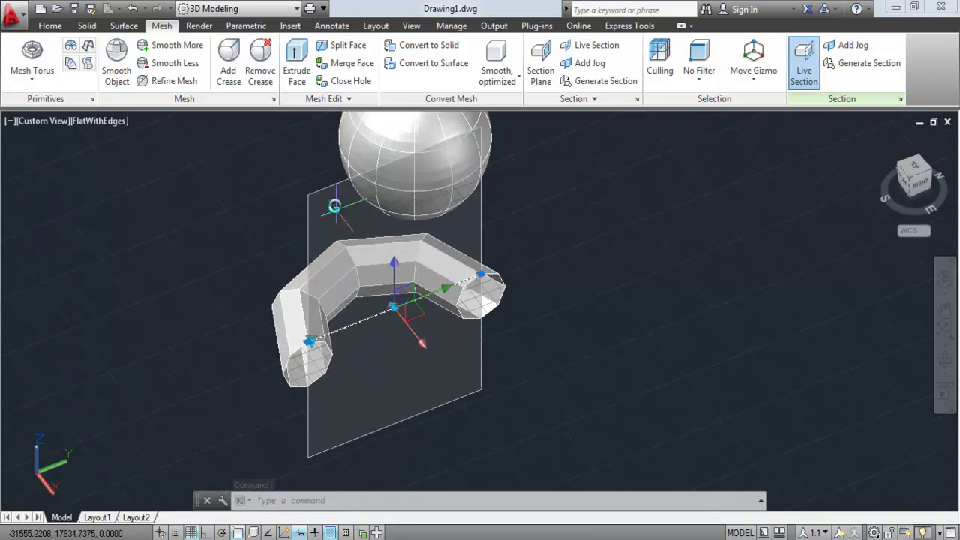
middle_click_drag(313, 277, 272, 310, "shift")
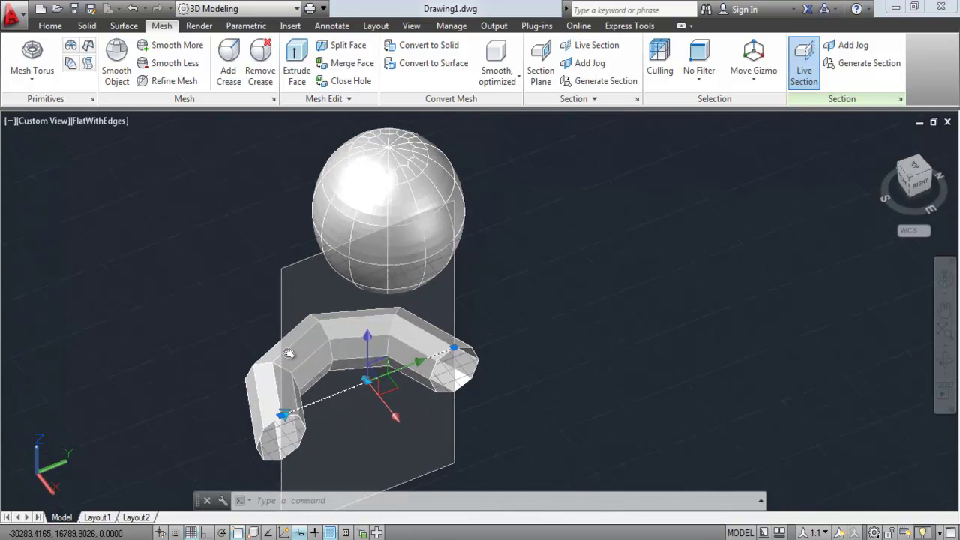
key("Escape")
key("Escape")
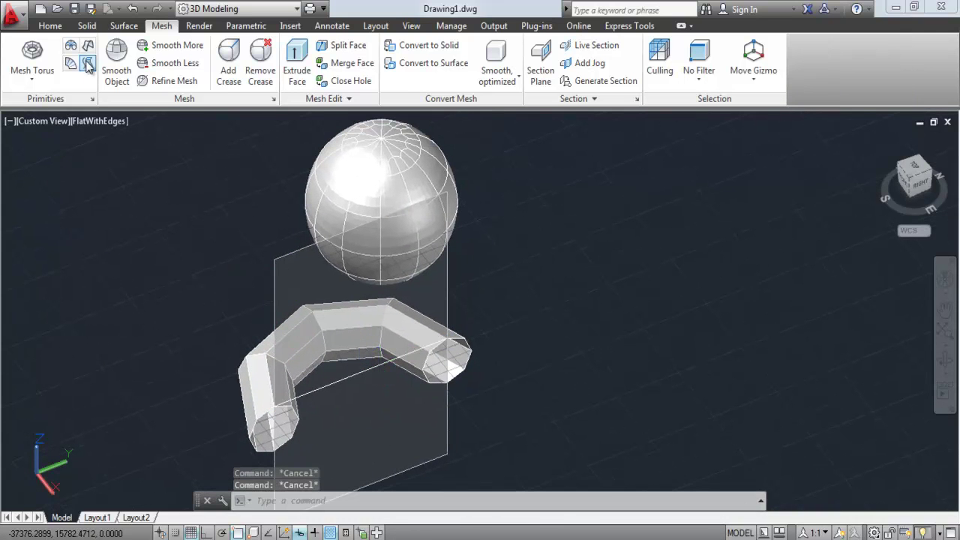
Step: Start a new mesh torus by setting its centre and radius, then cancel it
left_click(32, 54)
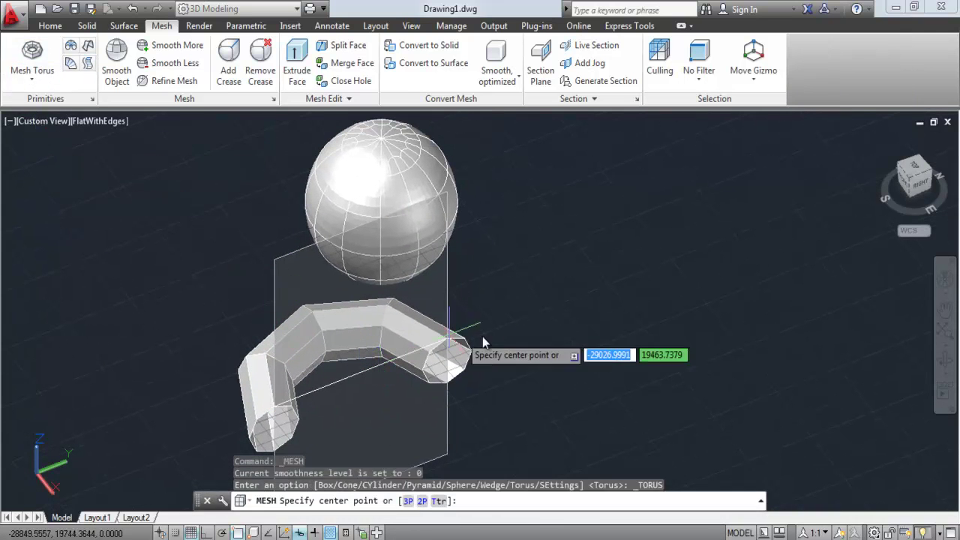
scroll(488, 334, "down", 4)
left_click(576, 351)
left_click(575, 381)
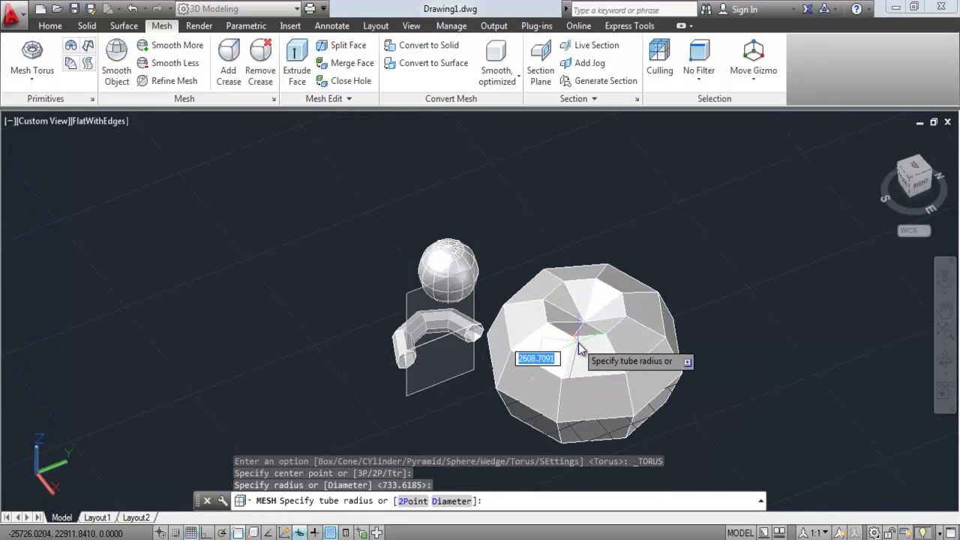
key("Escape")
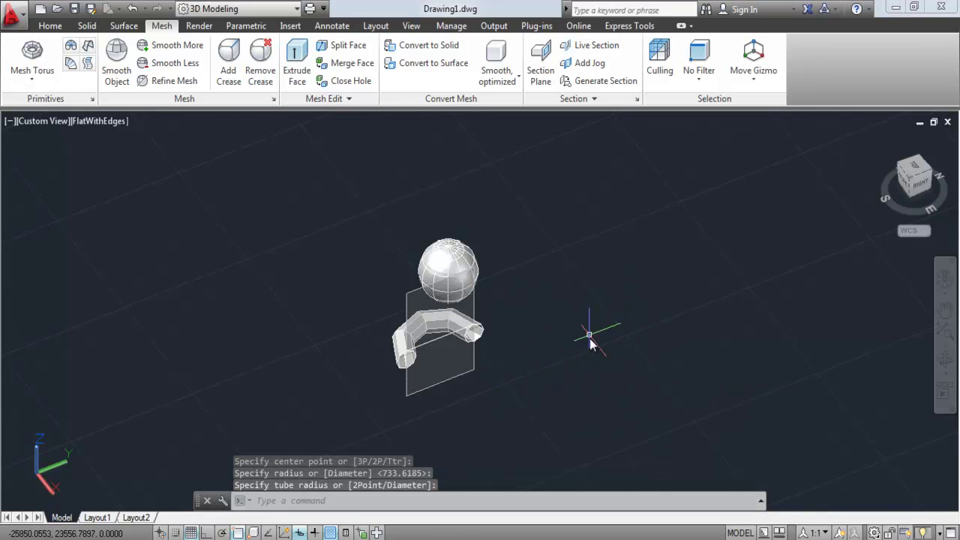
Step: Select the uncut torus and move it with the gizmo beside the capsule mesh
left_click(391, 289)
left_click(412, 307)
scroll(435, 323, "up", 2)
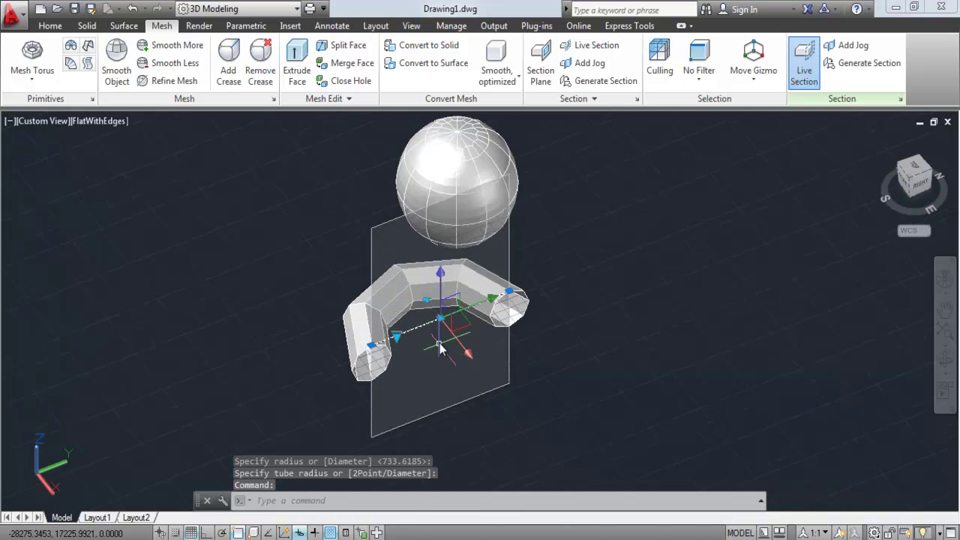
scroll(425, 303, "up", 4)
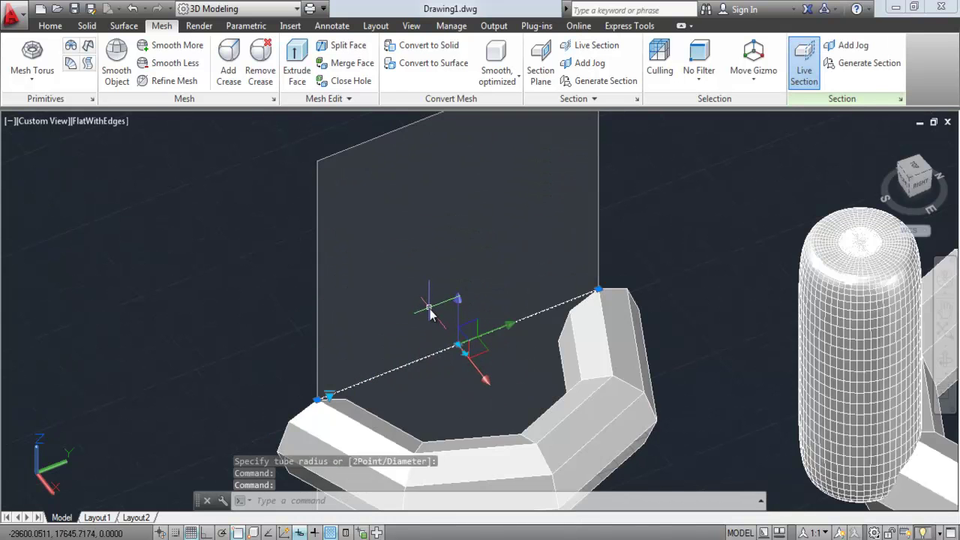
scroll(431, 314, "down", 5)
scroll(597, 304, "up", 1)
left_click(550, 323)
left_click(568, 369)
left_click_drag(519, 375, 516, 347)
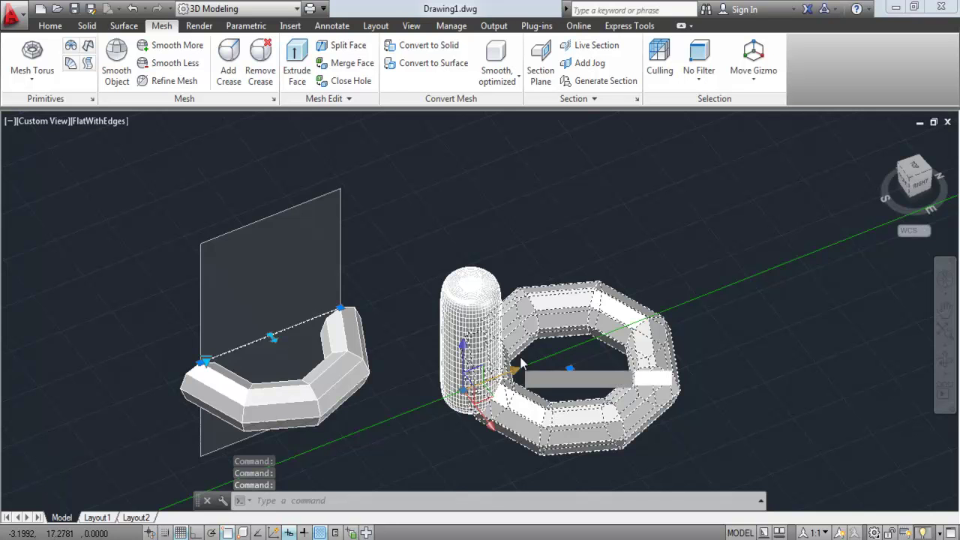
key("Escape")
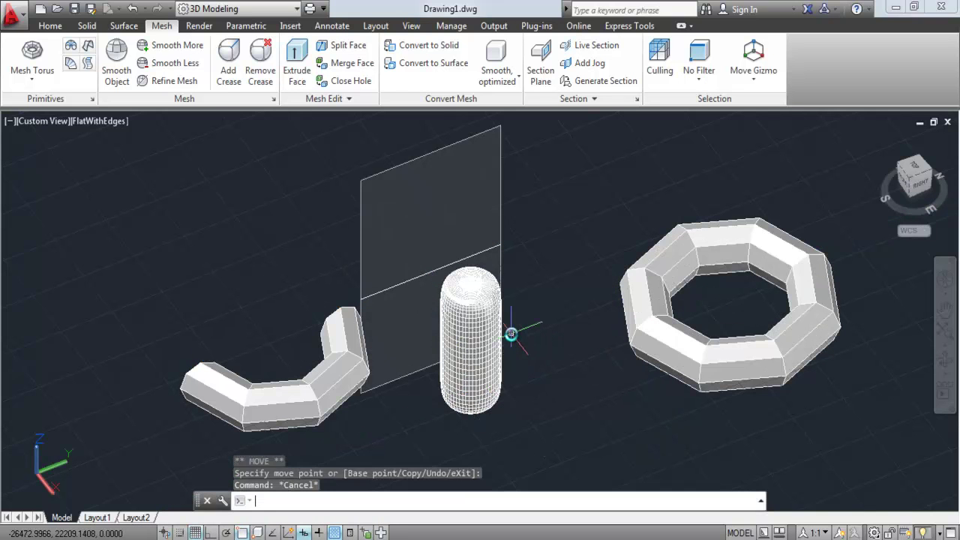
key("Escape")
key("ctrl+z")
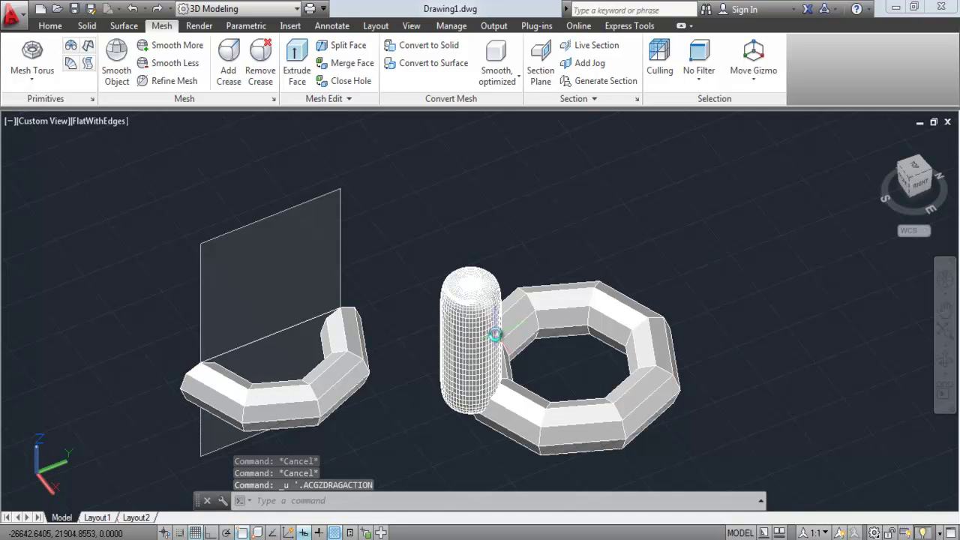
left_click(568, 313)
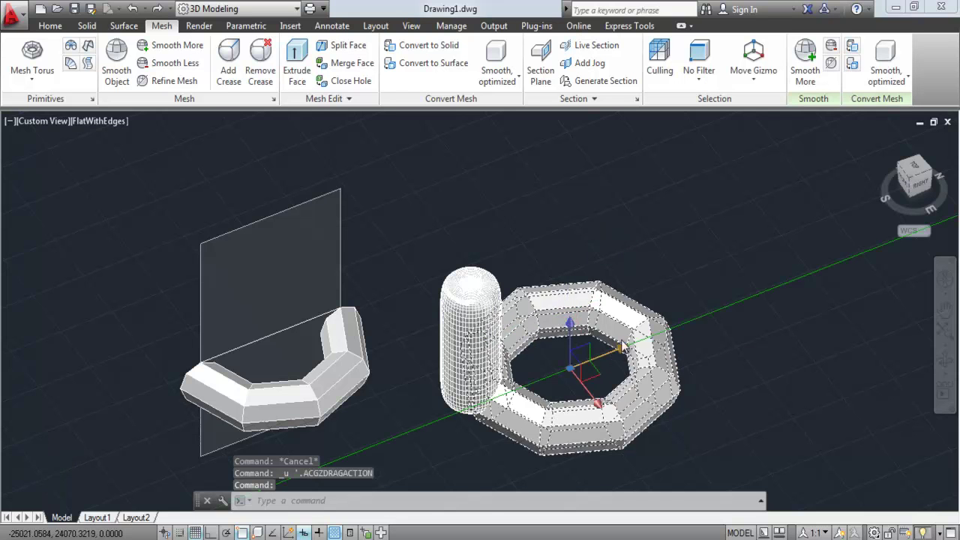
left_click_drag(623, 345, 747, 285)
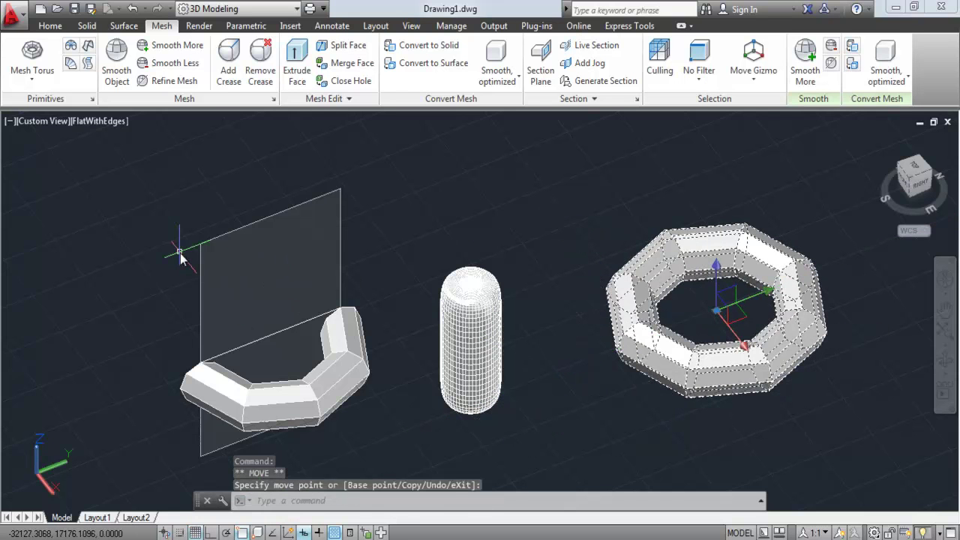
key("Escape")
key("Escape")
left_click(196, 302)
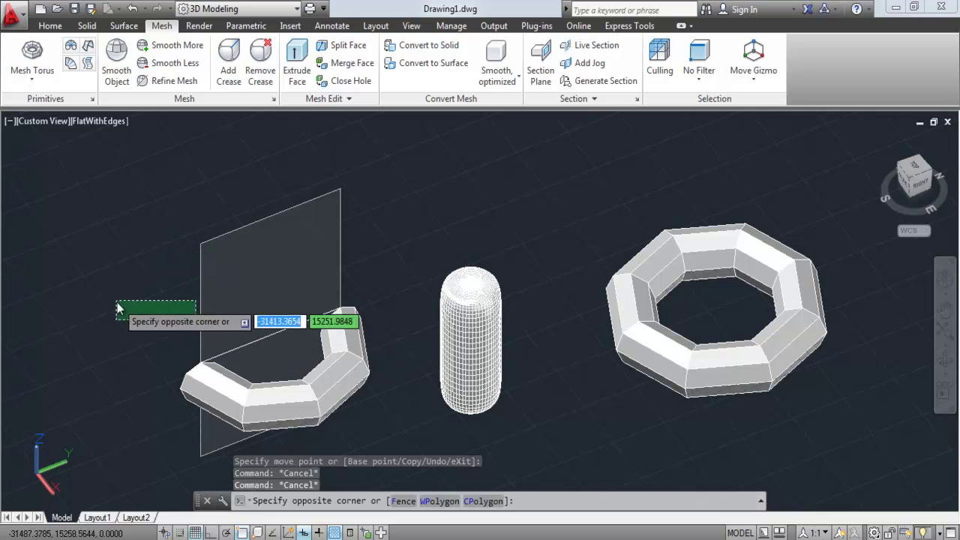
left_click(118, 307)
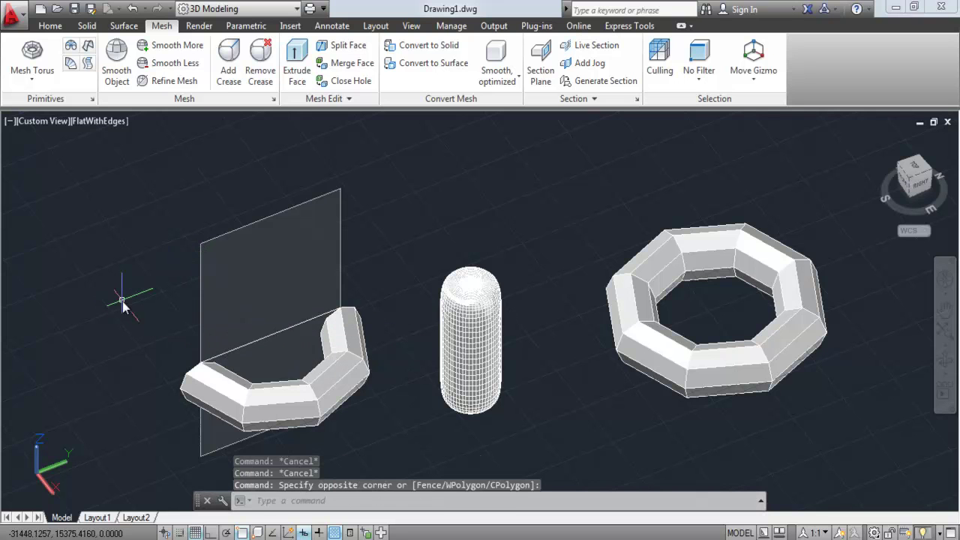
Step: Add a jog to the section plane at a point on its line, making it stepped
left_click(590, 63)
left_click(271, 338)
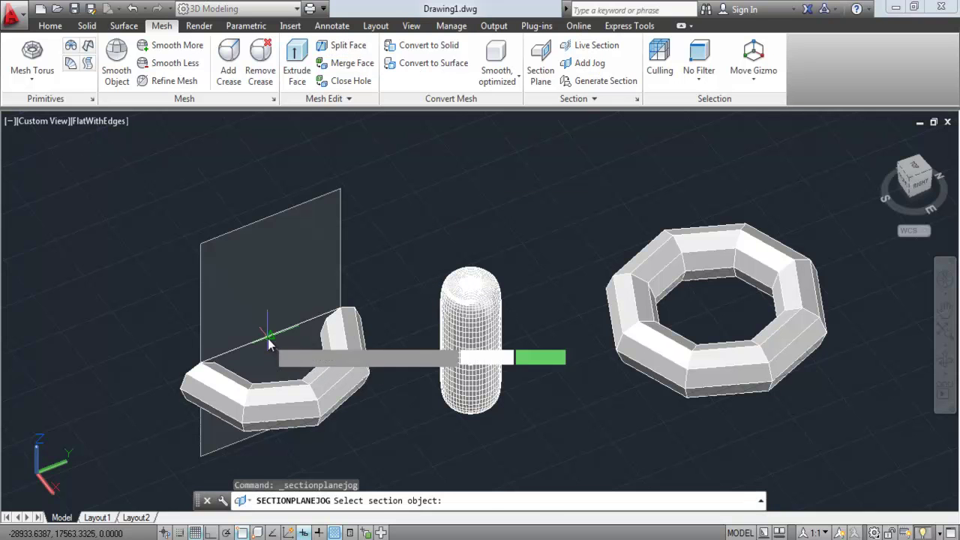
left_click(275, 339)
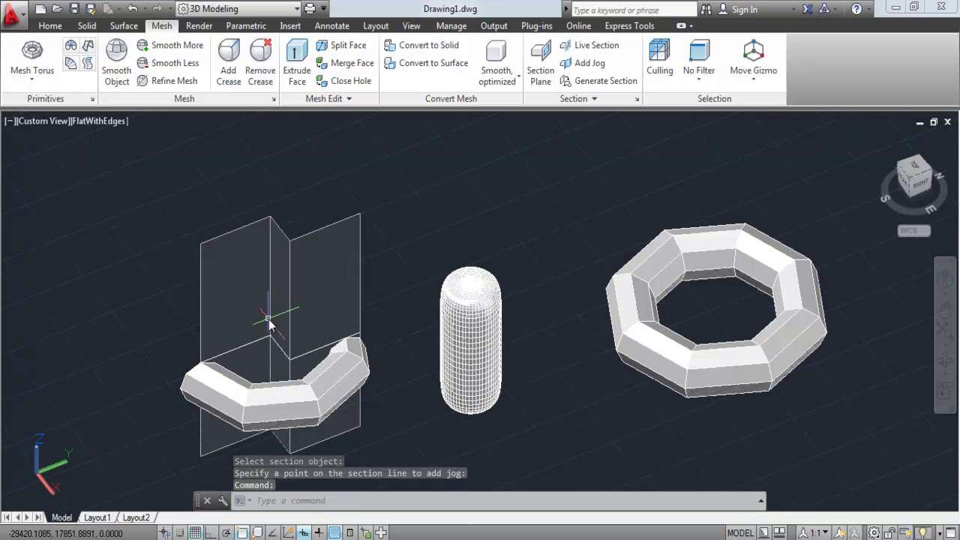
scroll(199, 371, "up", 2)
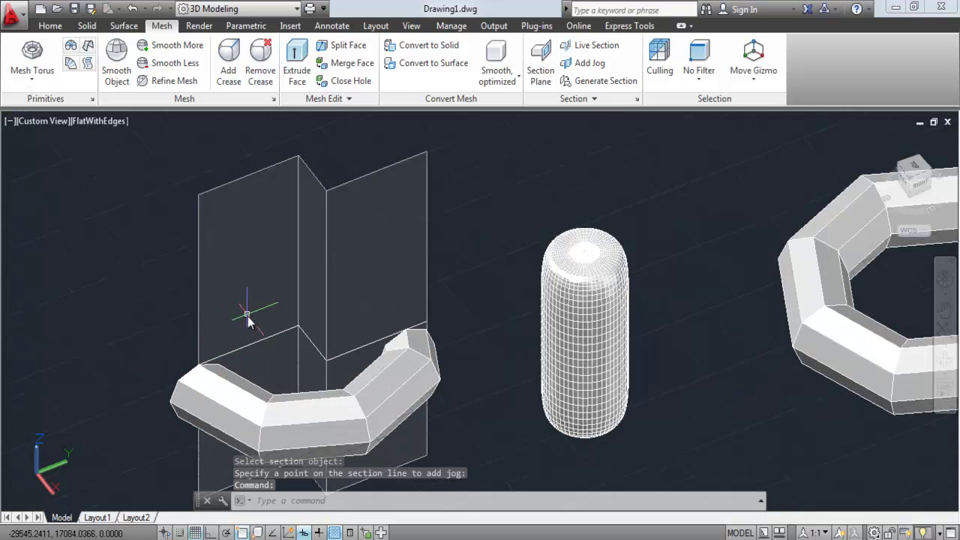
scroll(246, 323, "down", 2)
scroll(240, 351, "up", 2)
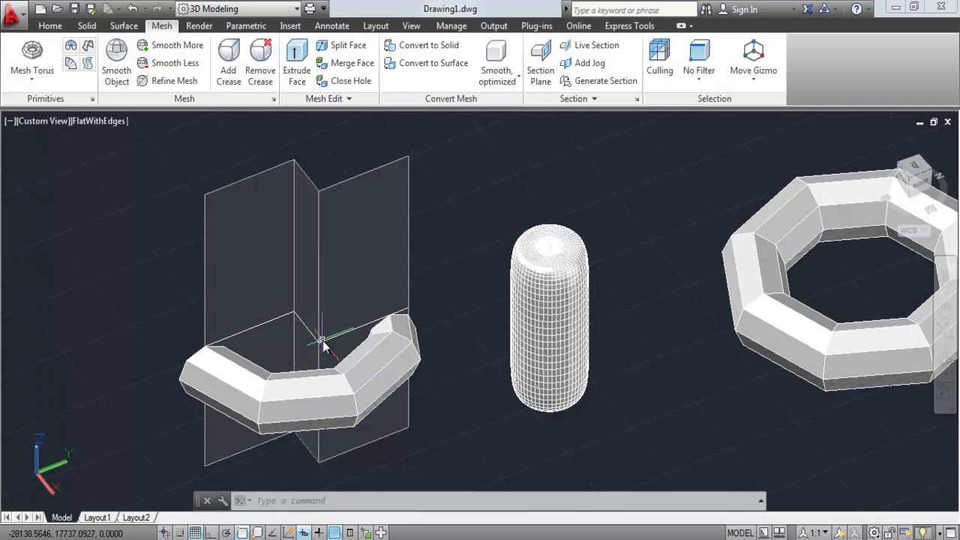
scroll(293, 332, "down", 1)
scroll(290, 366, "down", 1)
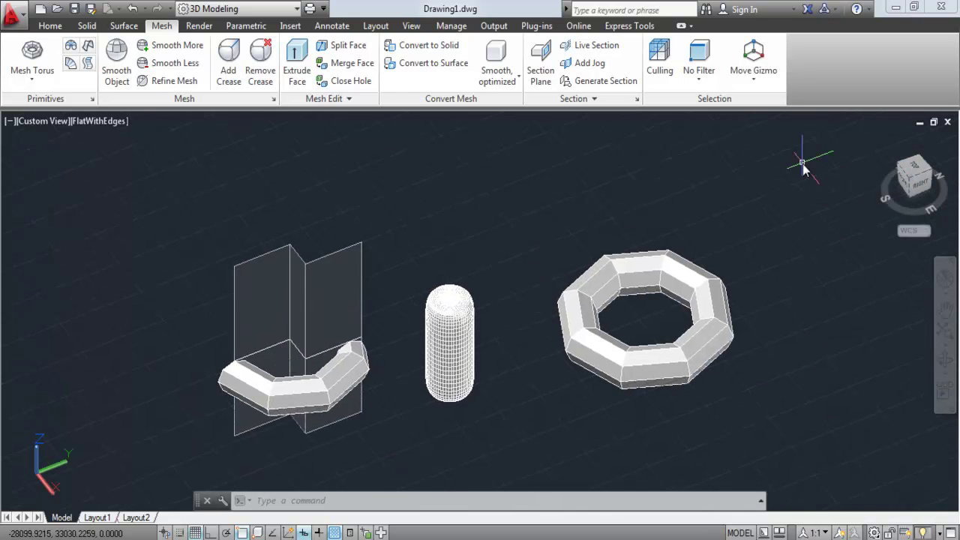
Step: Show the models in Top view after a failed typed 'TOp' command
key("Escape")
key("Escape")
type("TO")
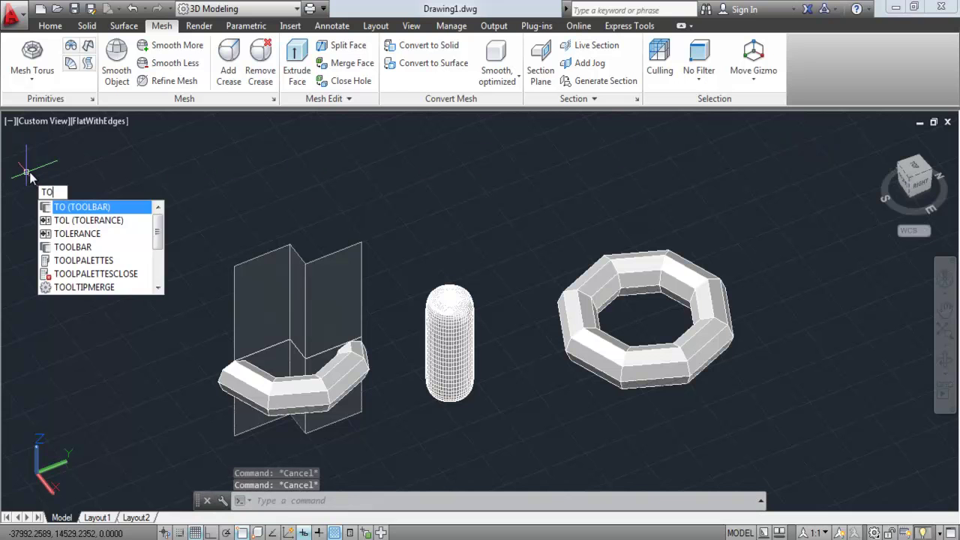
type("p")
key("Return")
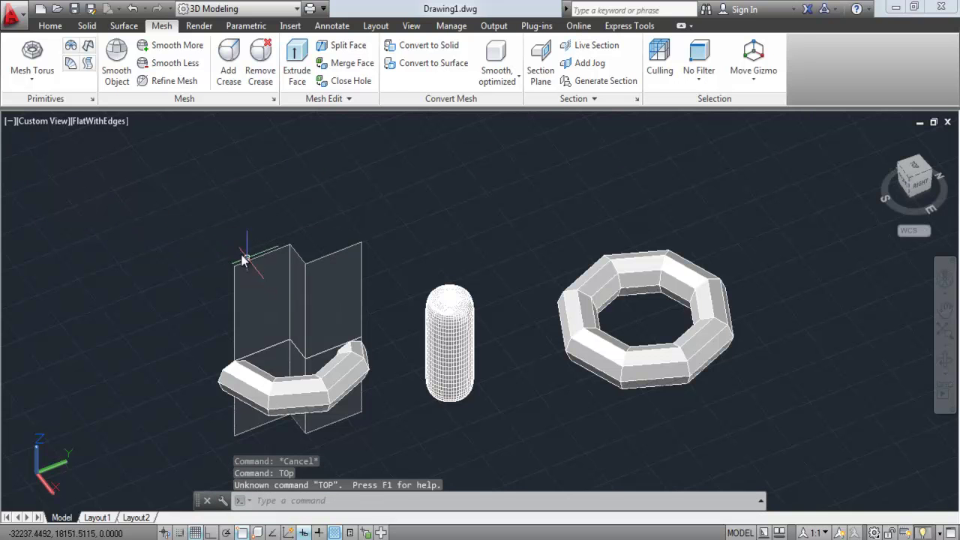
key("Escape")
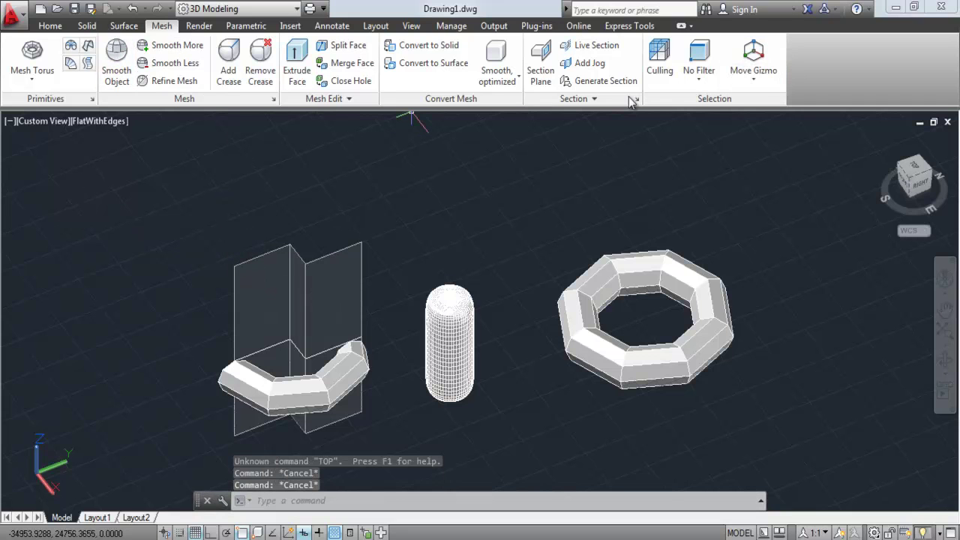
left_click(202, 27)
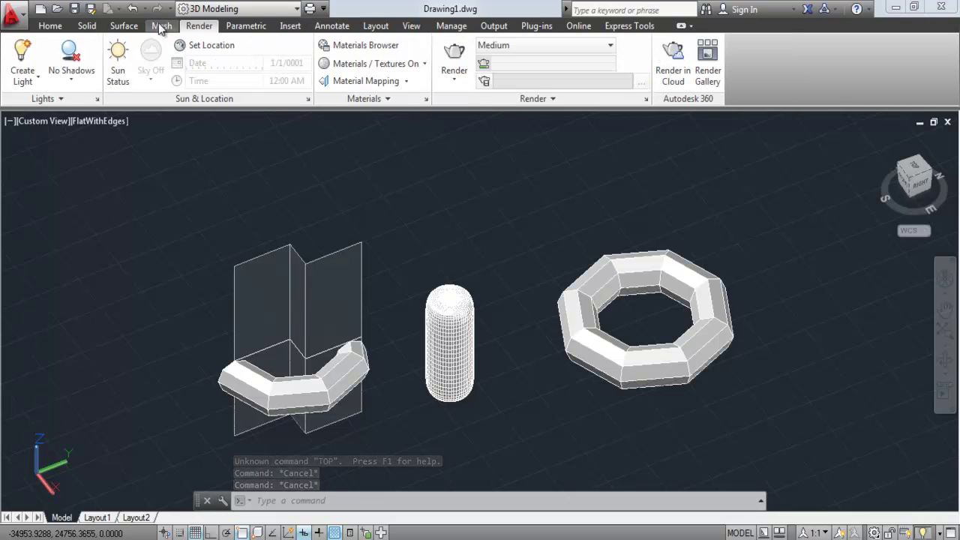
left_click(59, 27)
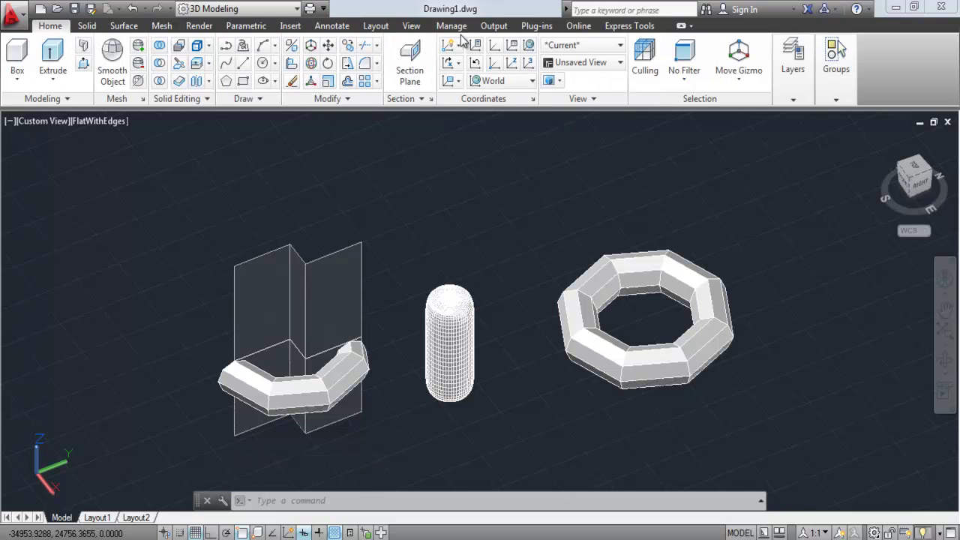
left_click(411, 26)
left_click(131, 49)
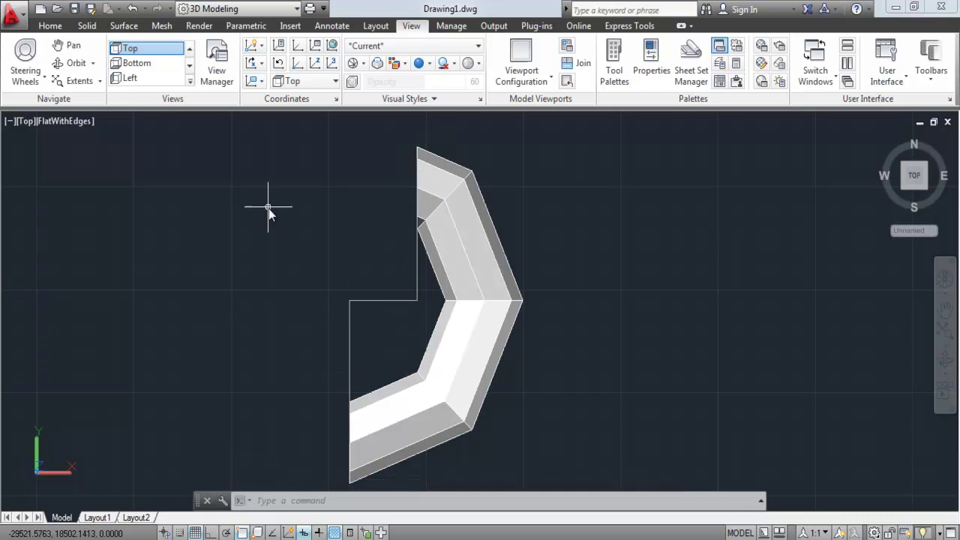
Step: Switch to the SW Isometric preset view and return to the Mesh tools
left_click(190, 82)
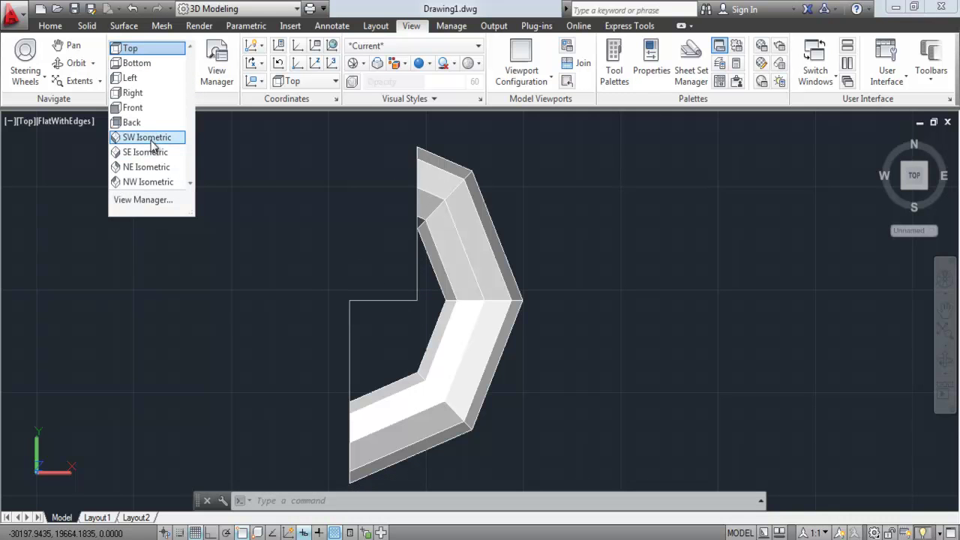
left_click(143, 138)
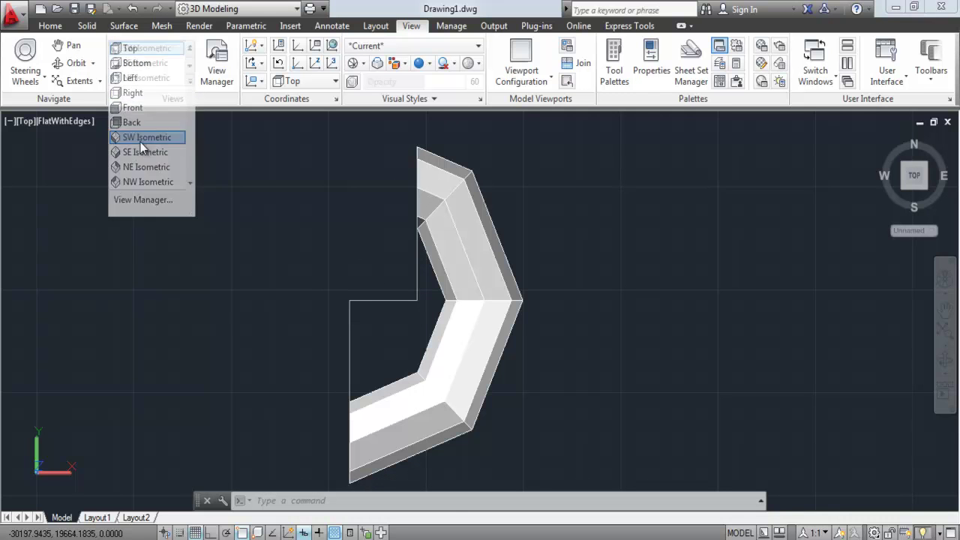
scroll(439, 300, "up", 3)
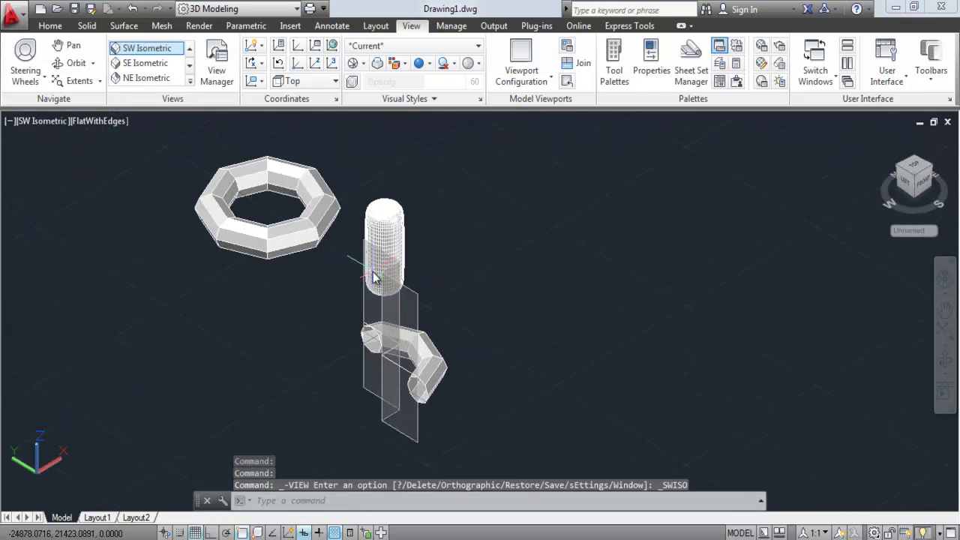
scroll(420, 296, "up", 2)
left_click(161, 25)
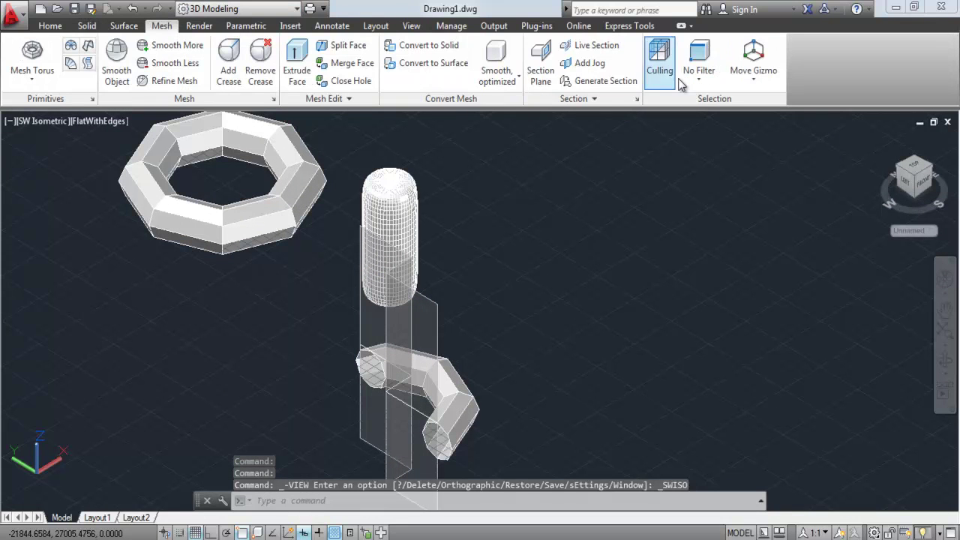
Step: Create a 2D Section/Elevation block from the jogged plane, inserted beside the models at default scales
left_click(600, 83)
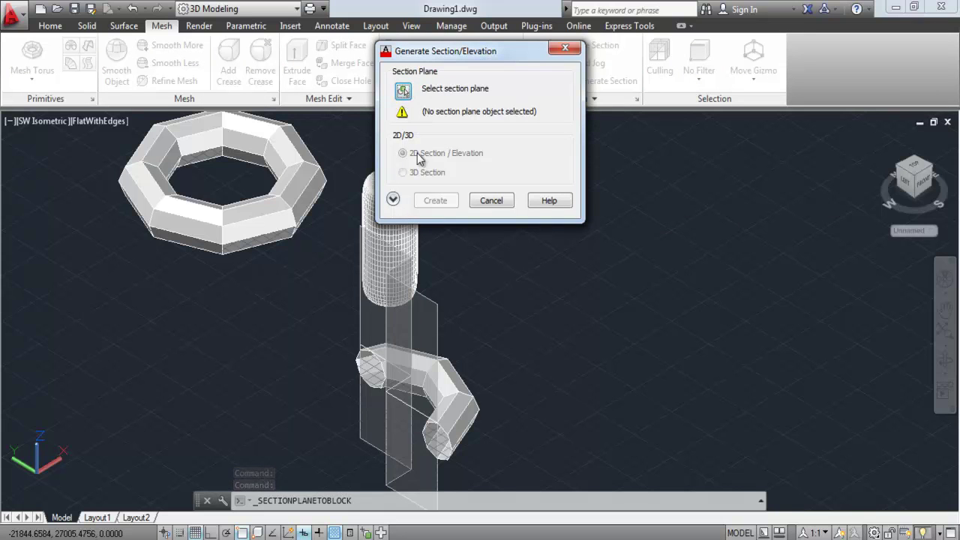
left_click(403, 91)
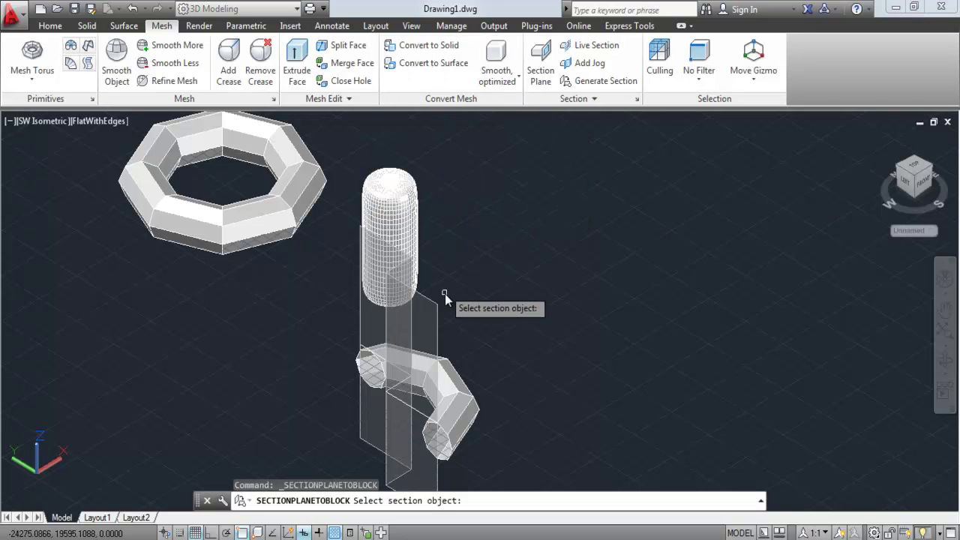
left_click(428, 301)
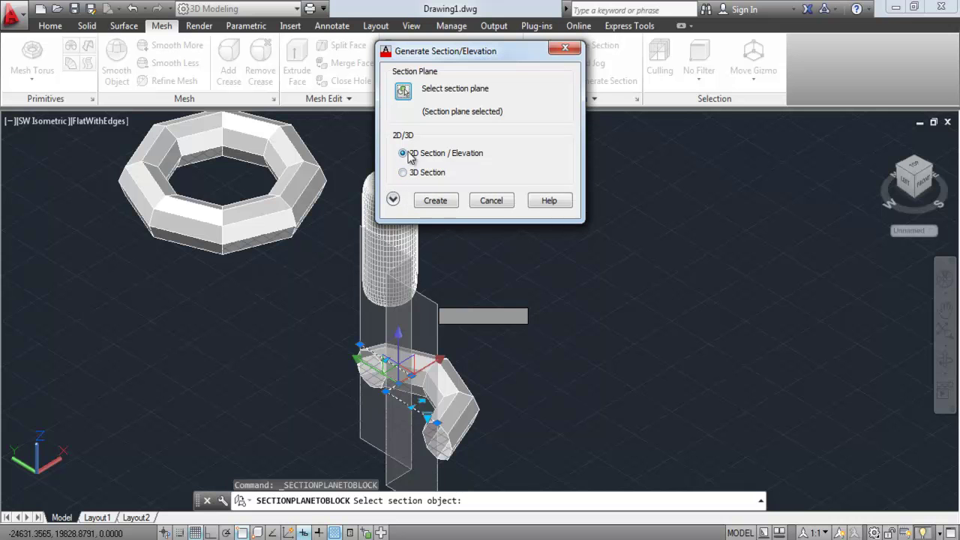
left_click(434, 203)
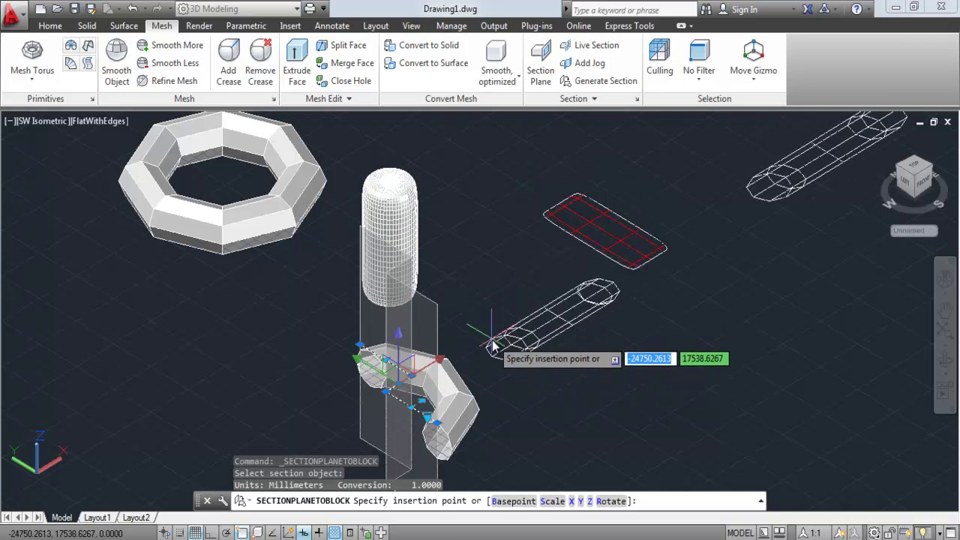
scroll(491, 345, "down", 1)
scroll(480, 344, "down", 1)
scroll(451, 343, "down", 1)
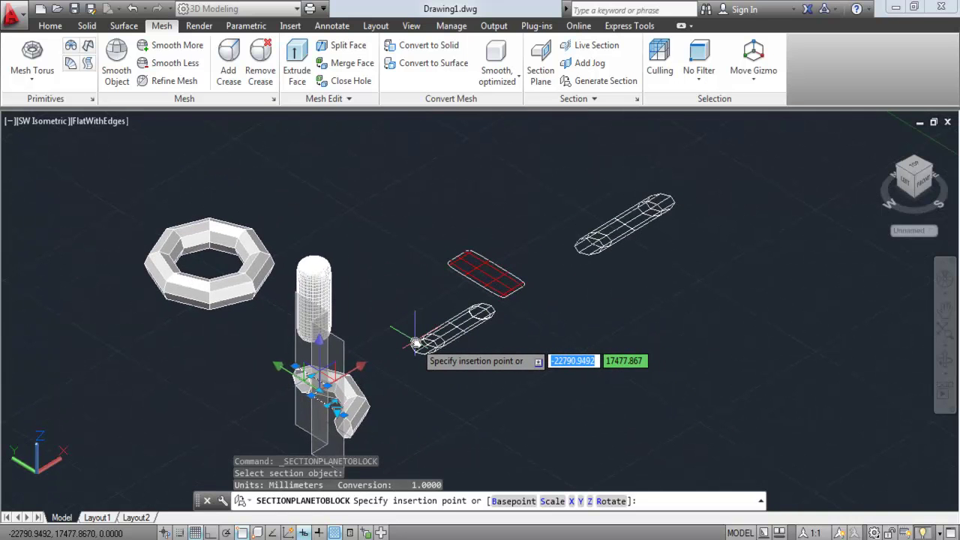
left_click(417, 344)
key("Return")
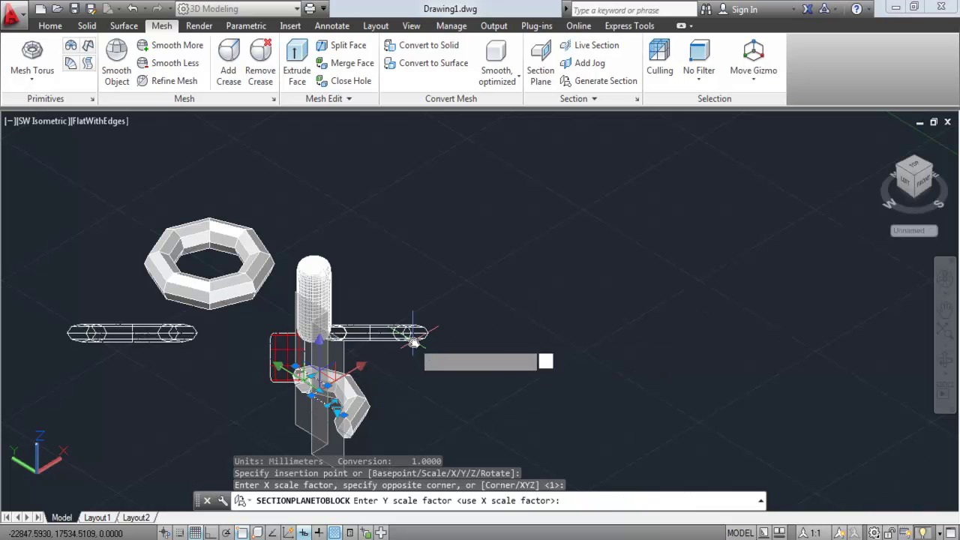
key("Return")
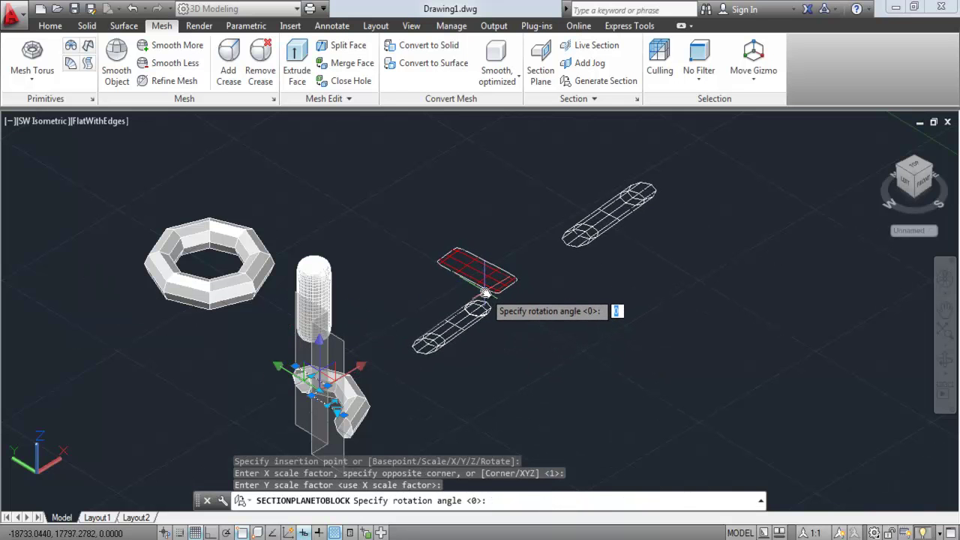
key("Escape")
key("Escape")
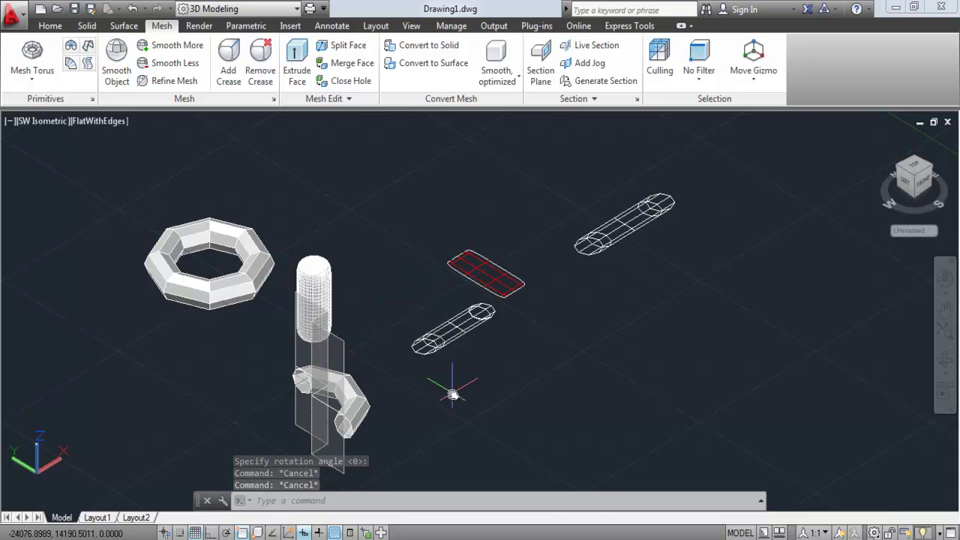
scroll(492, 264, "up", 2)
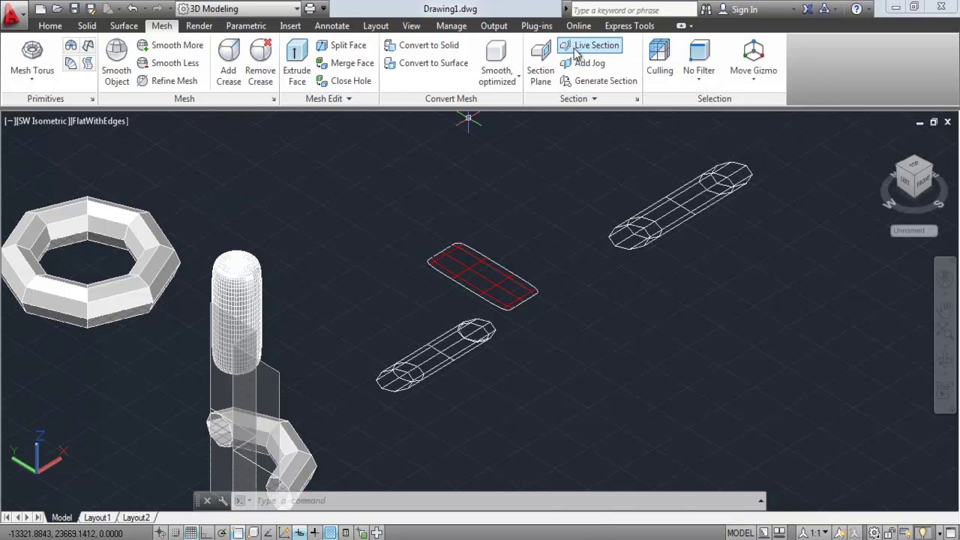
Step: Generate a 3D section block from the jogged plane, placed lower right at default scale
left_click(577, 81)
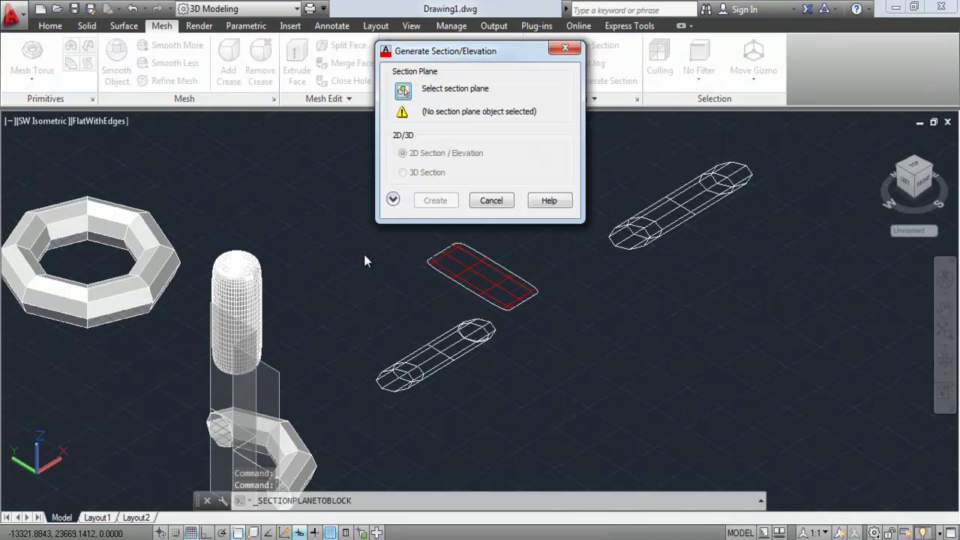
left_click(402, 92)
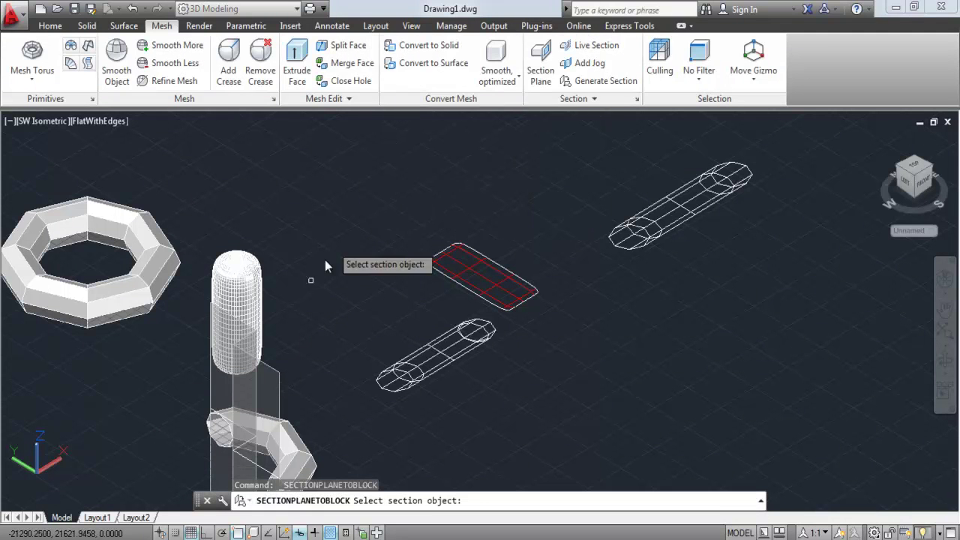
left_click(276, 375)
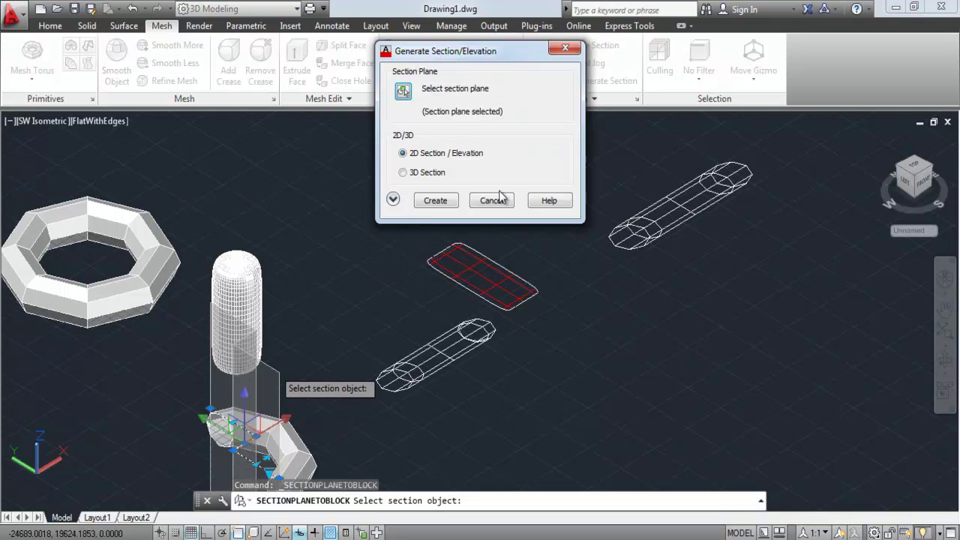
left_click(437, 202)
scroll(368, 203, "down", 3)
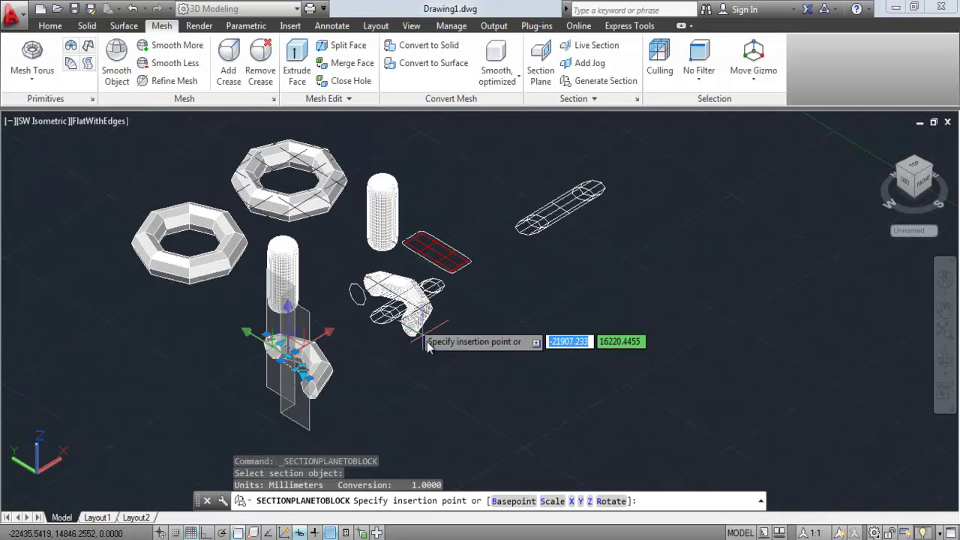
left_click(677, 447)
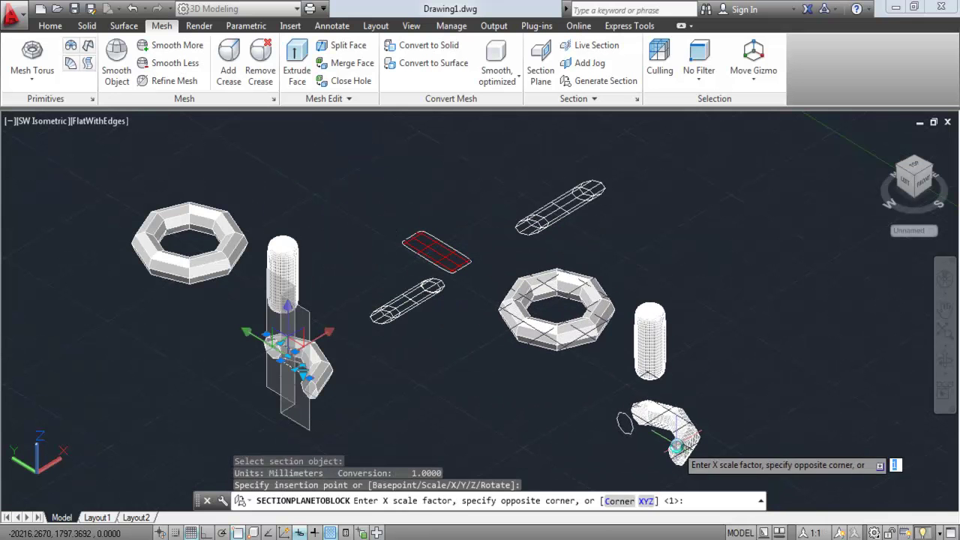
key("Return")
key("Return")
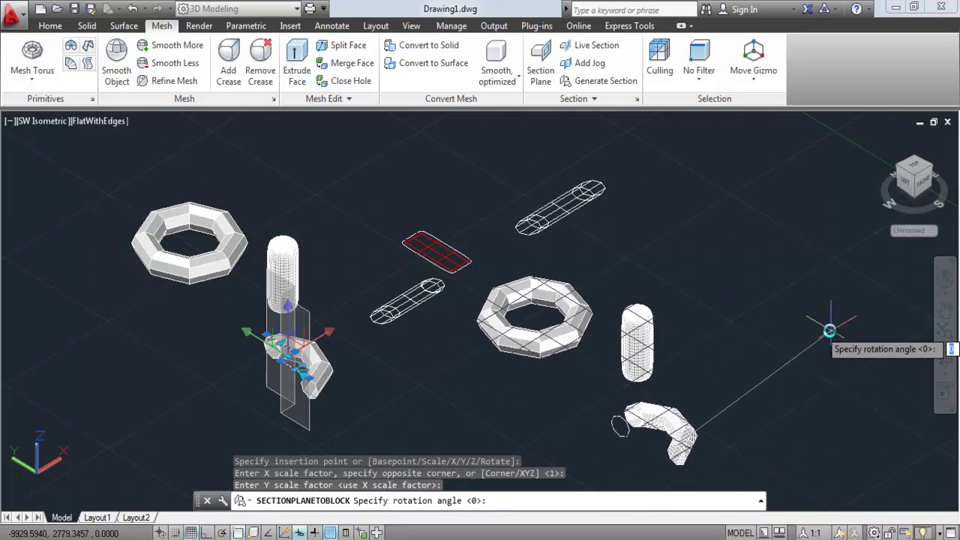
key("Escape")
key("Escape")
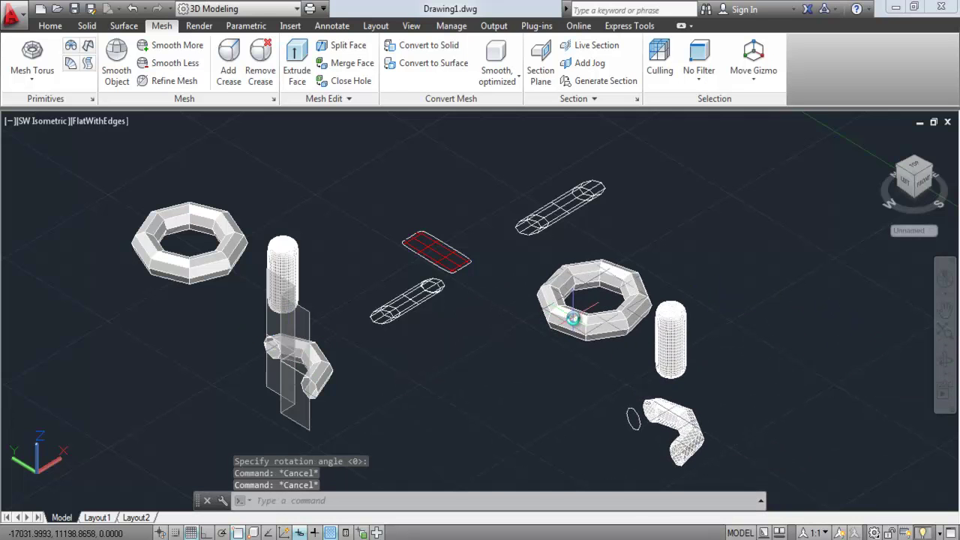
middle_click_drag(599, 357, 543, 326)
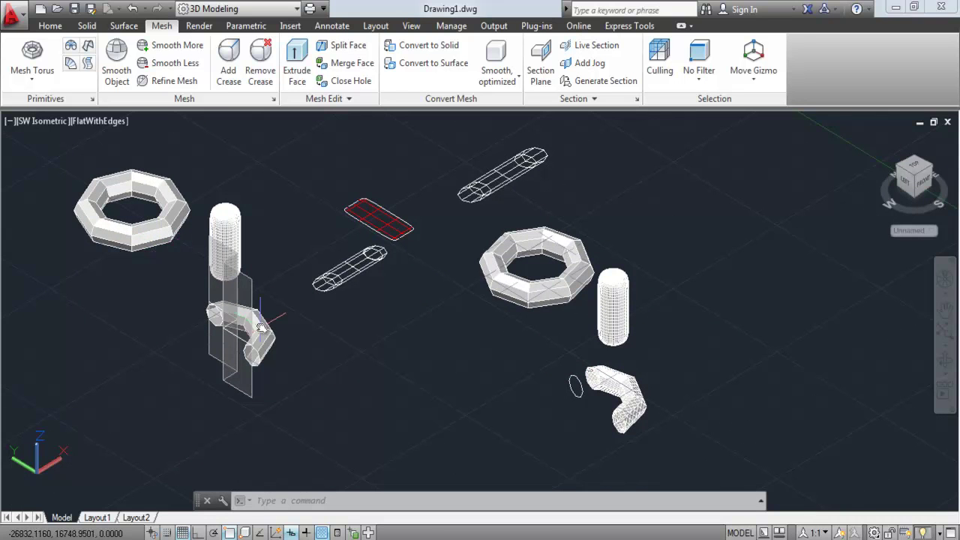
middle_click_drag(247, 259, 369, 297)
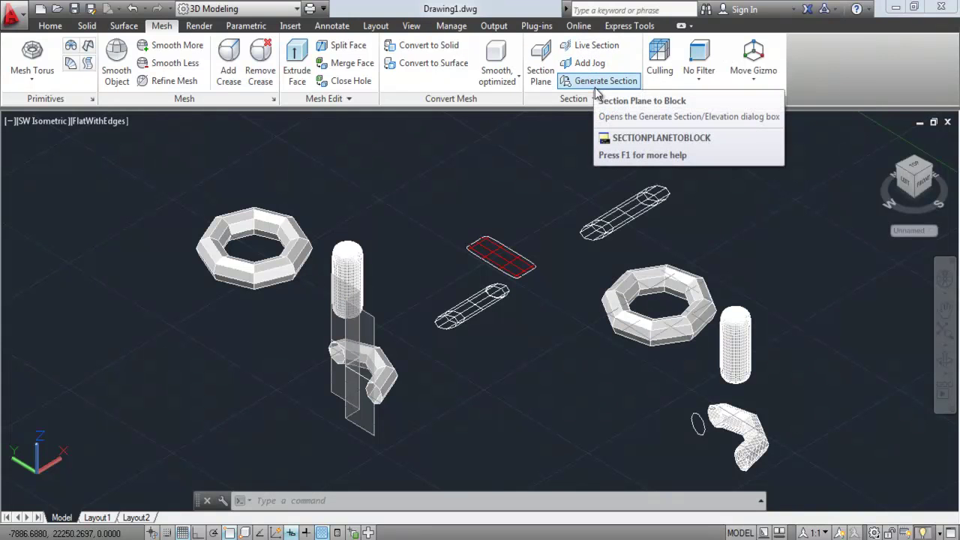
mouse_move(598, 80)
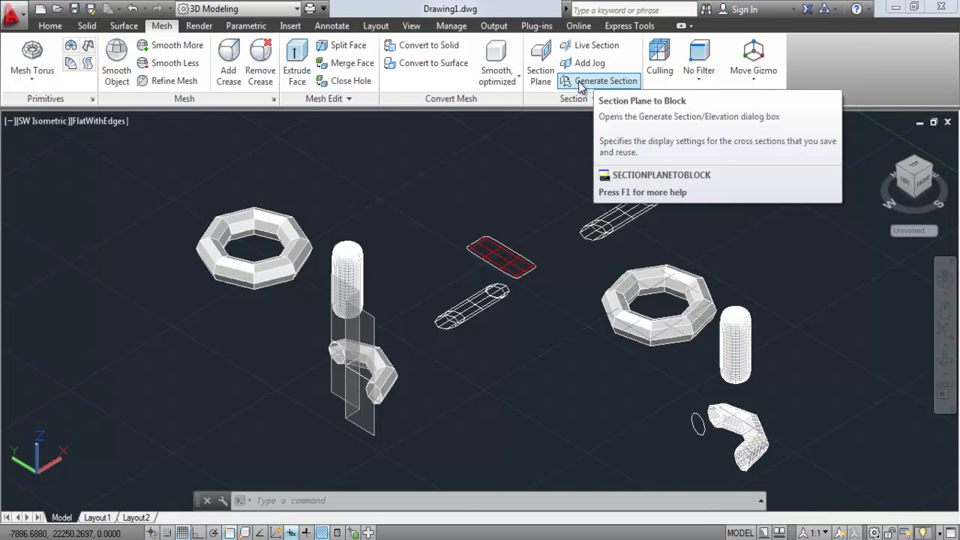
Step: Extract the bent mesh torus's edges as wireframe geometry, then bring up the Flatshot dialog
left_click(576, 98)
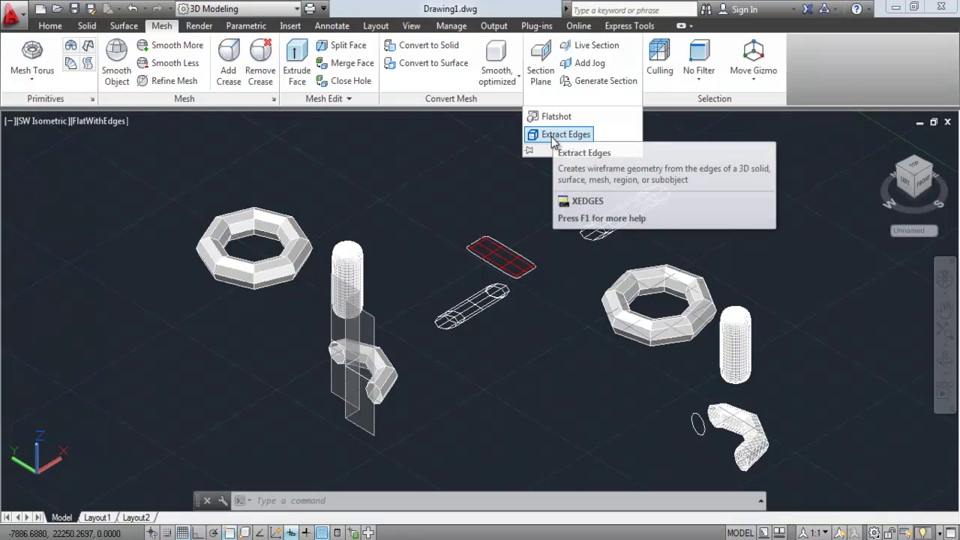
left_click(565, 134)
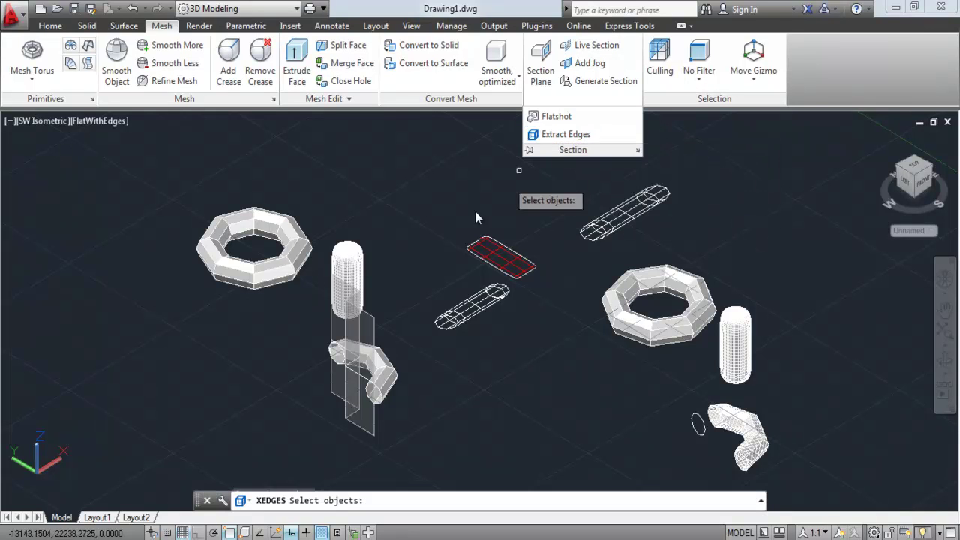
left_click(323, 346)
scroll(353, 368, "up", 3)
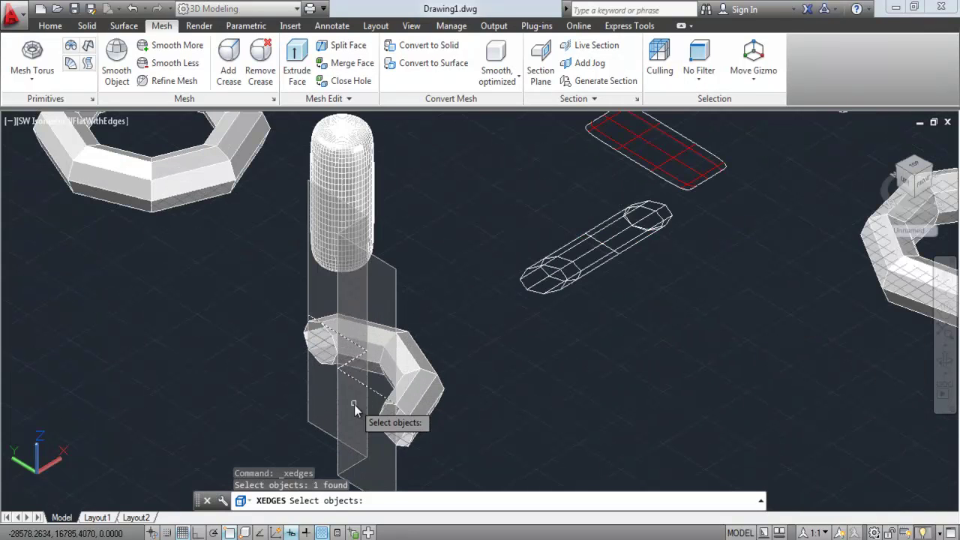
key("Return")
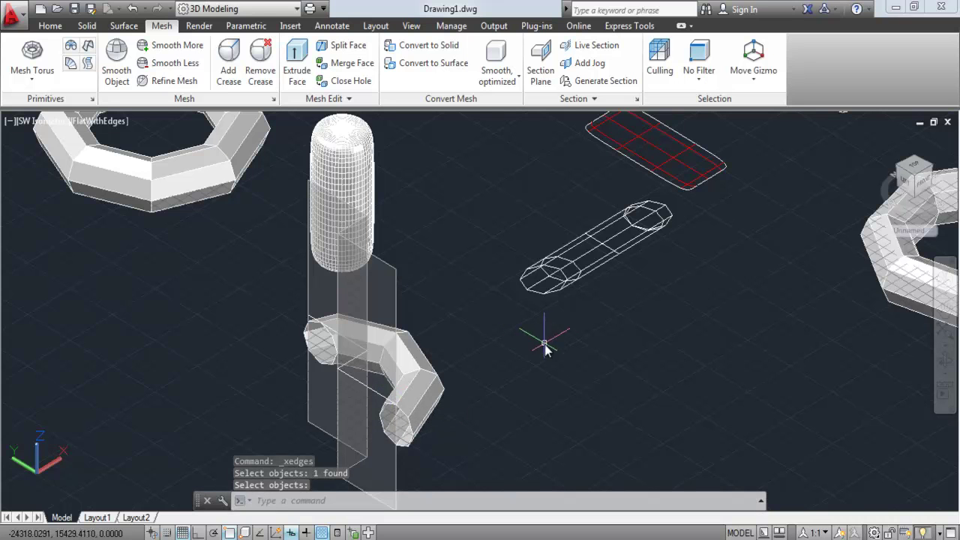
left_click(585, 98)
left_click(554, 118)
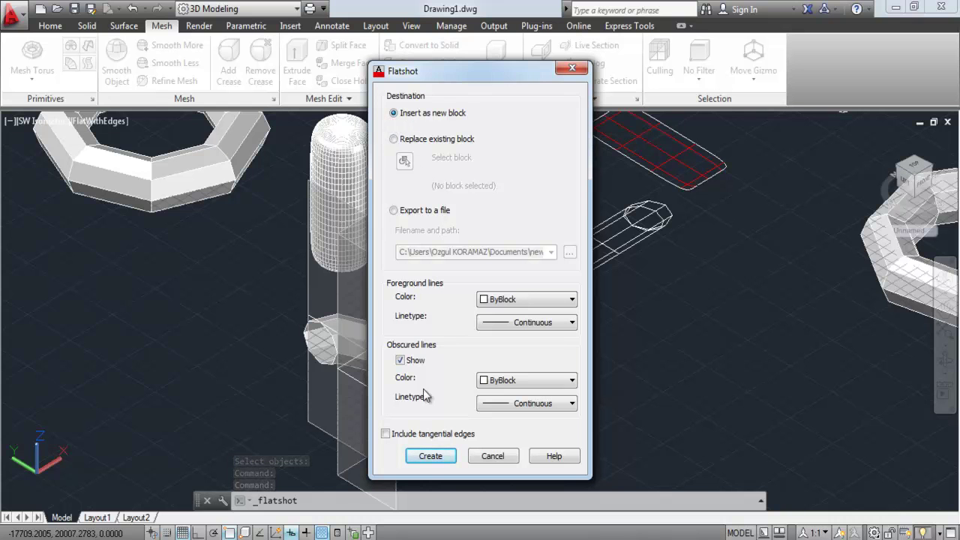
Step: Insert the flatshot as a new block next to the cut torus with default scale and rotation
left_click(430, 457)
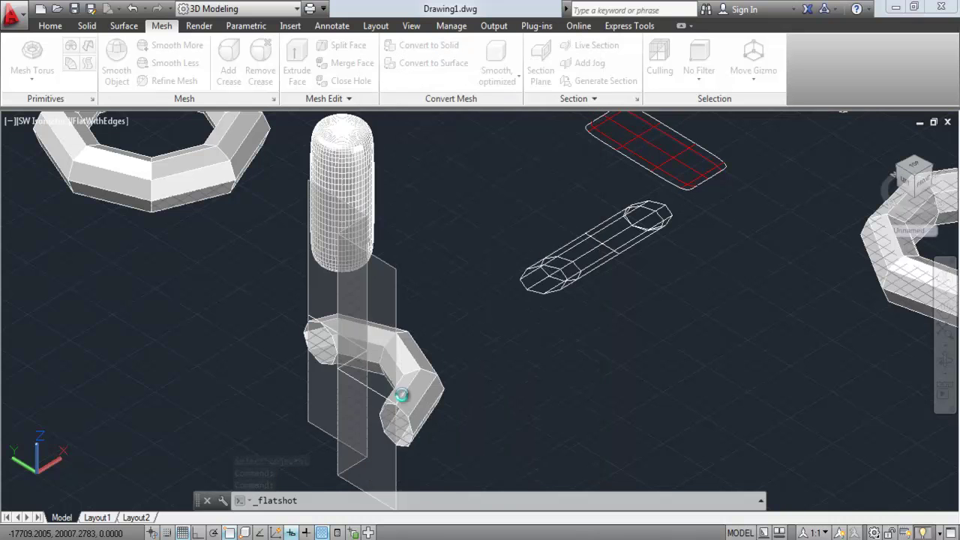
left_click(335, 338)
left_click(446, 379)
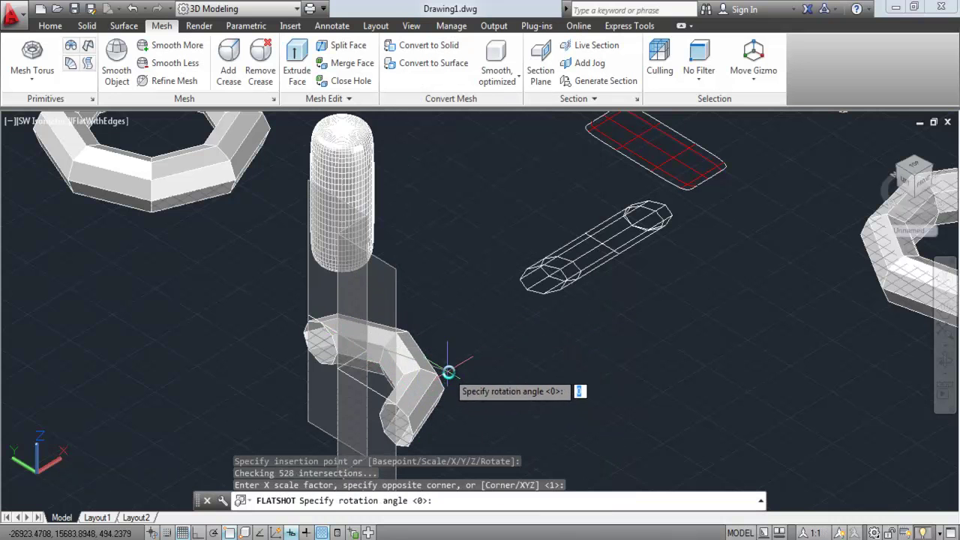
key("Return")
scroll(449, 300, "down", 3)
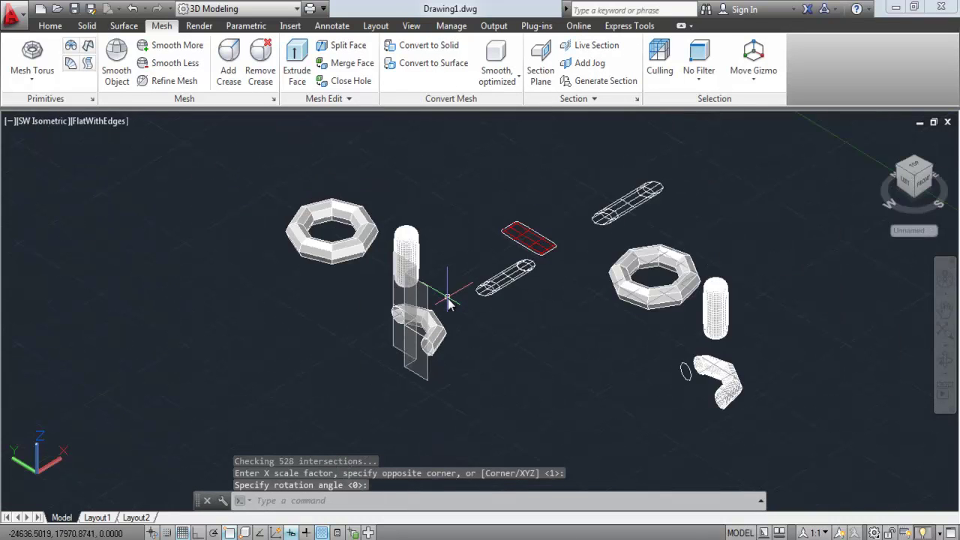
scroll(417, 310, "up", 1)
middle_click_drag(449, 300, 365, 300)
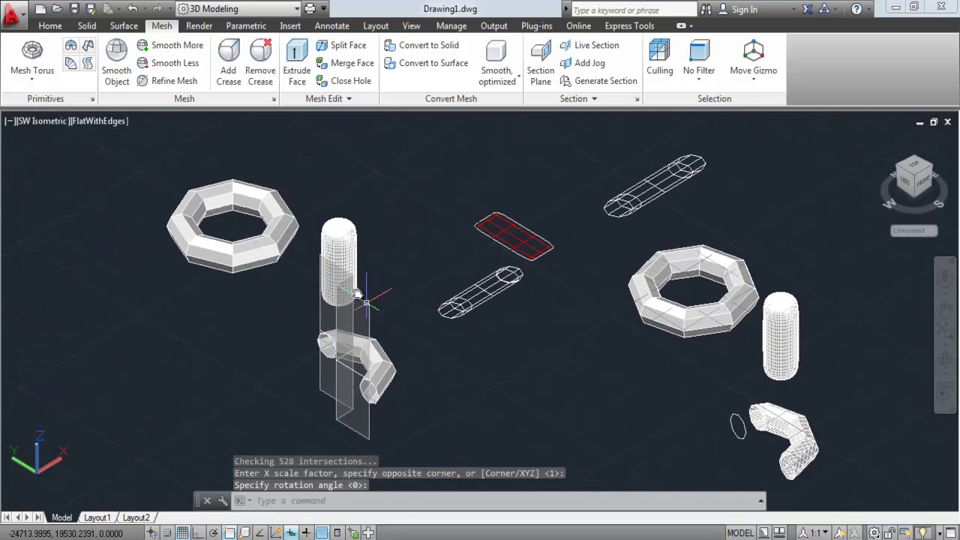
left_click(86, 25)
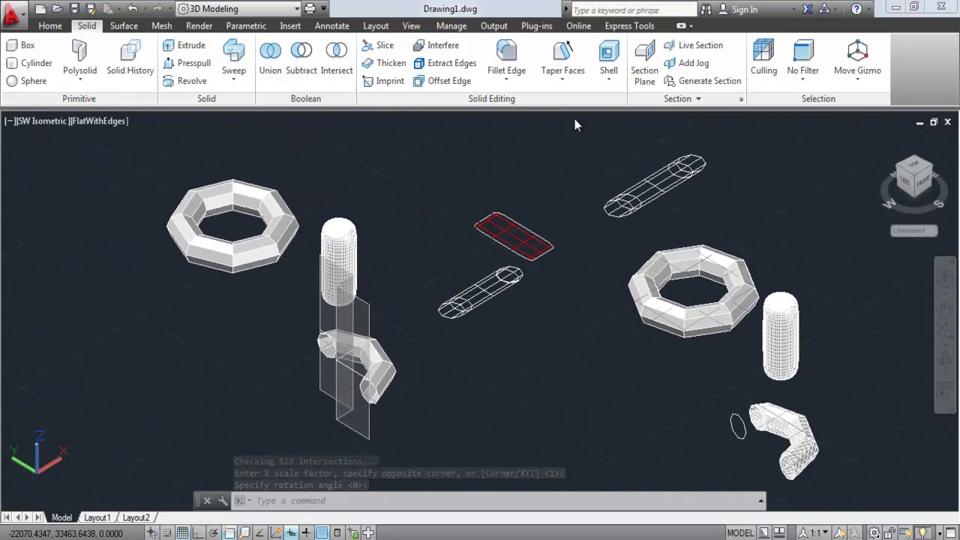
left_click(46, 27)
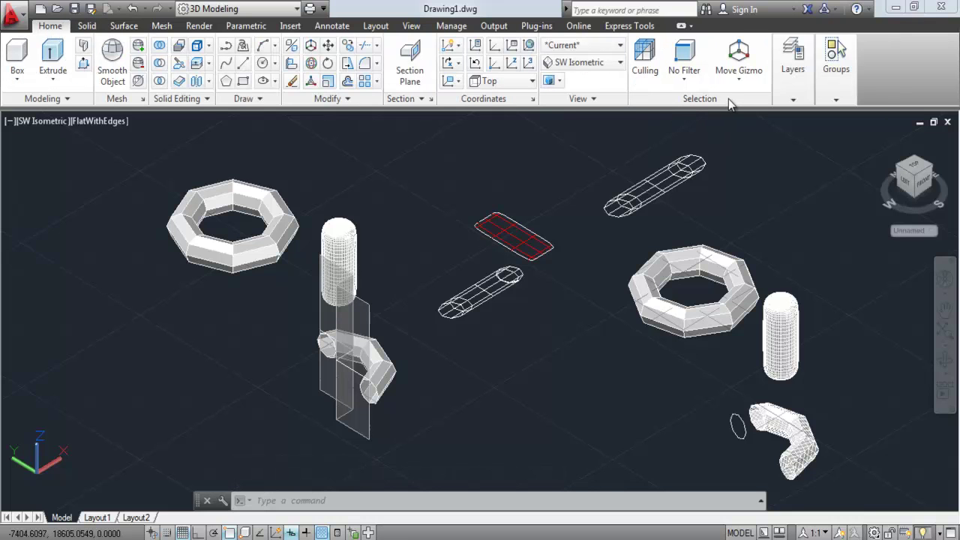
left_click(411, 98)
left_click(353, 162)
left_click(83, 150)
left_click(87, 26)
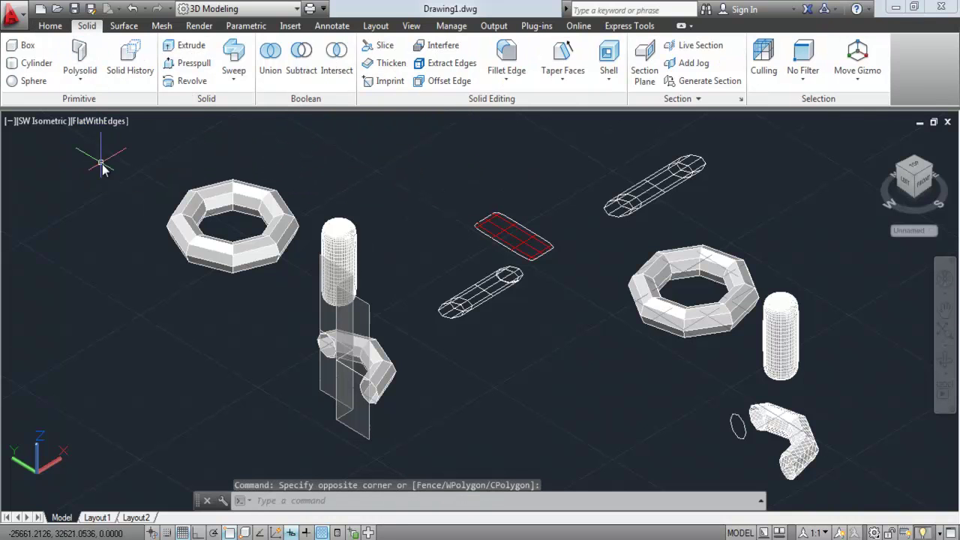
left_click(162, 26)
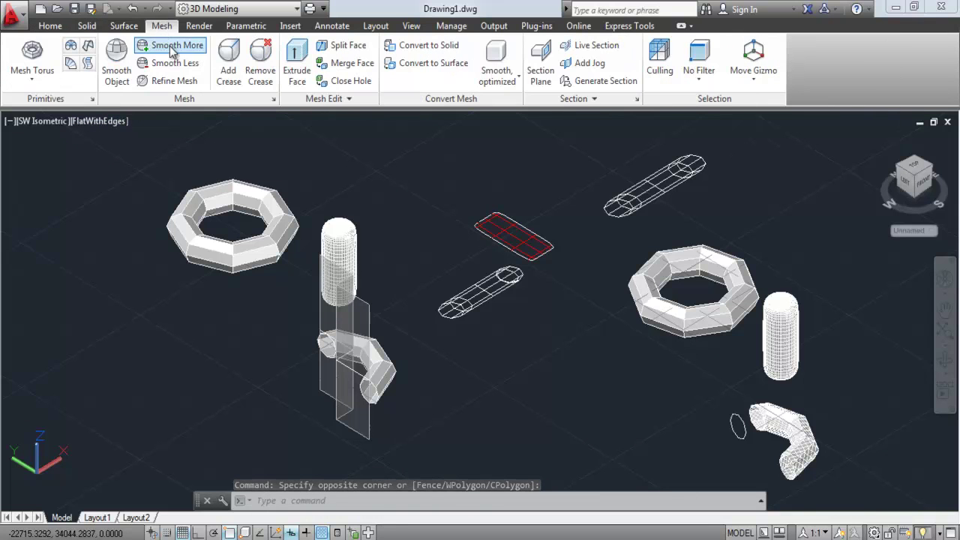
left_click(123, 25)
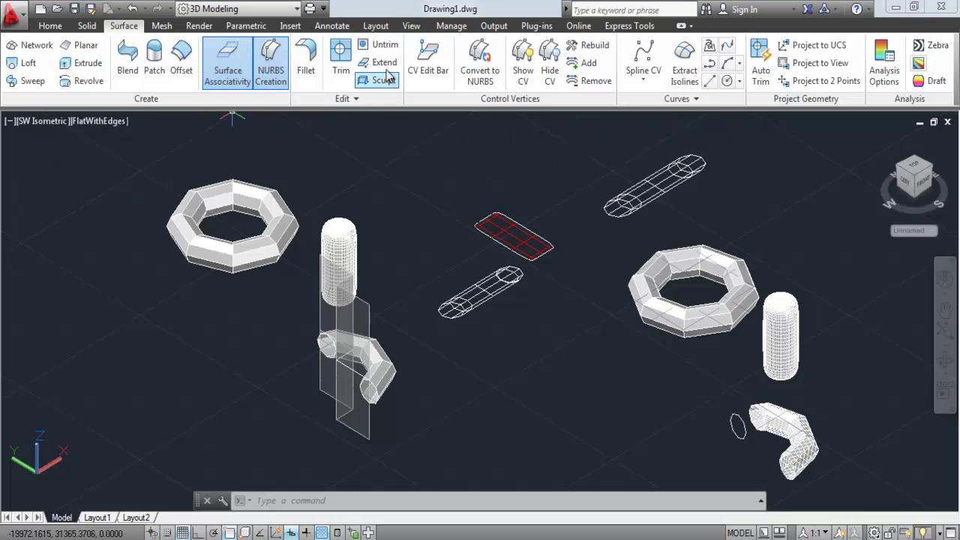
left_click(87, 26)
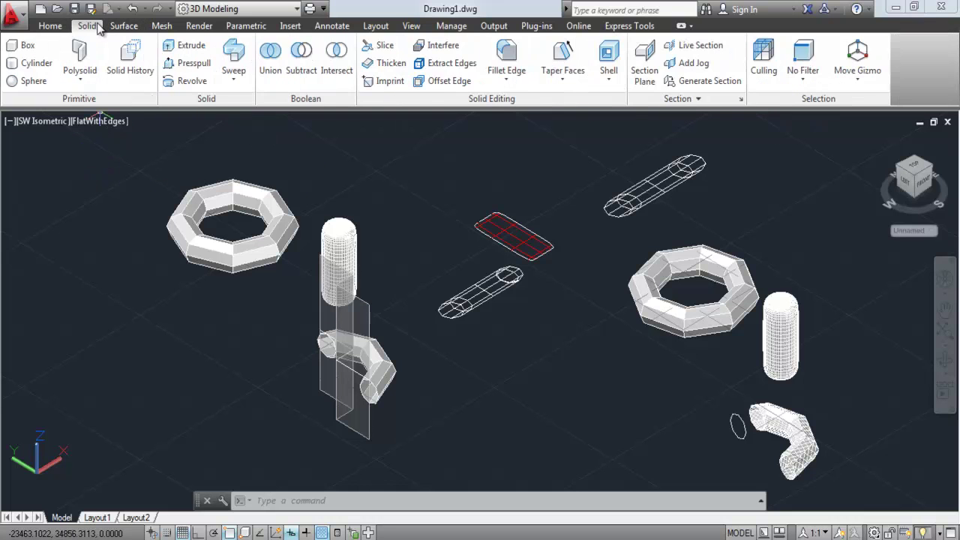
left_click(50, 26)
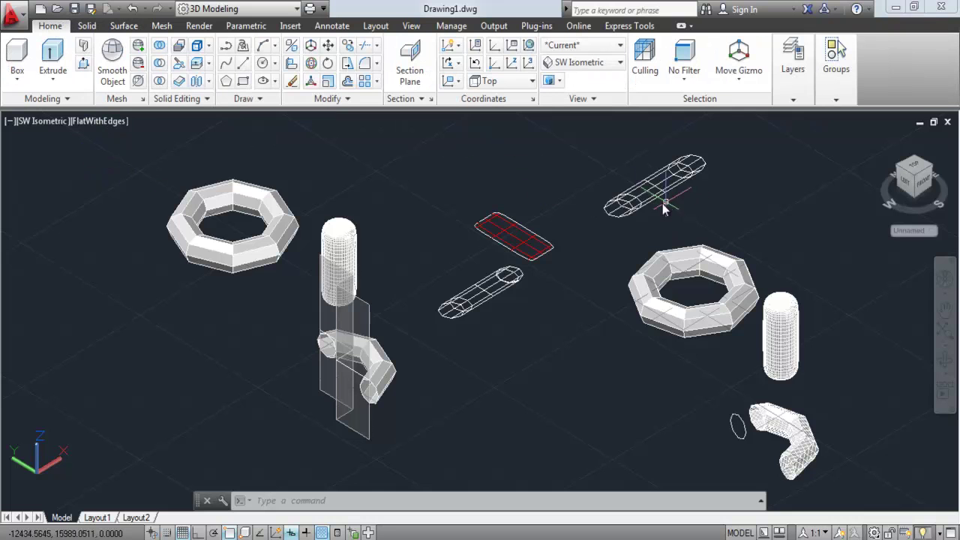
scroll(505, 208, "down", 2)
middle_click_drag(440, 215, 381, 242)
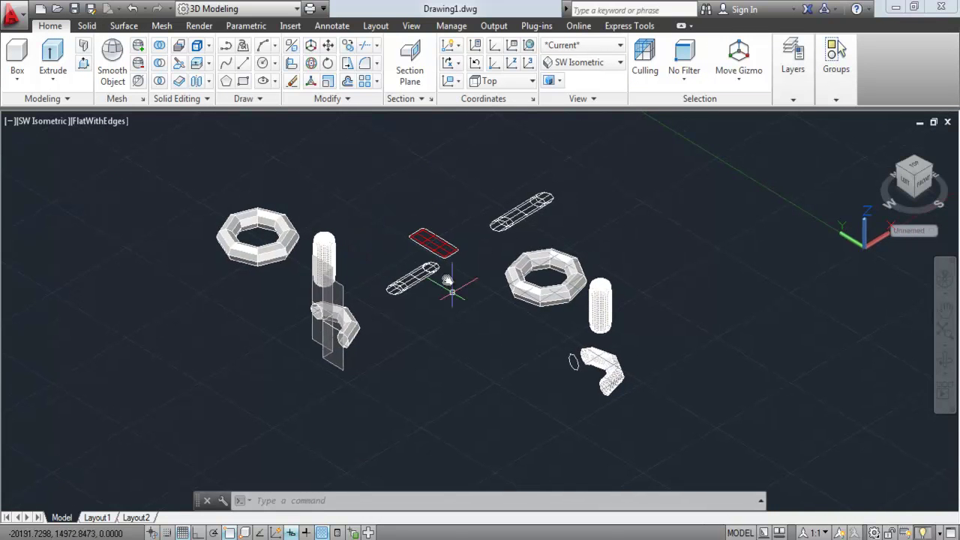
scroll(597, 399, "up", 3)
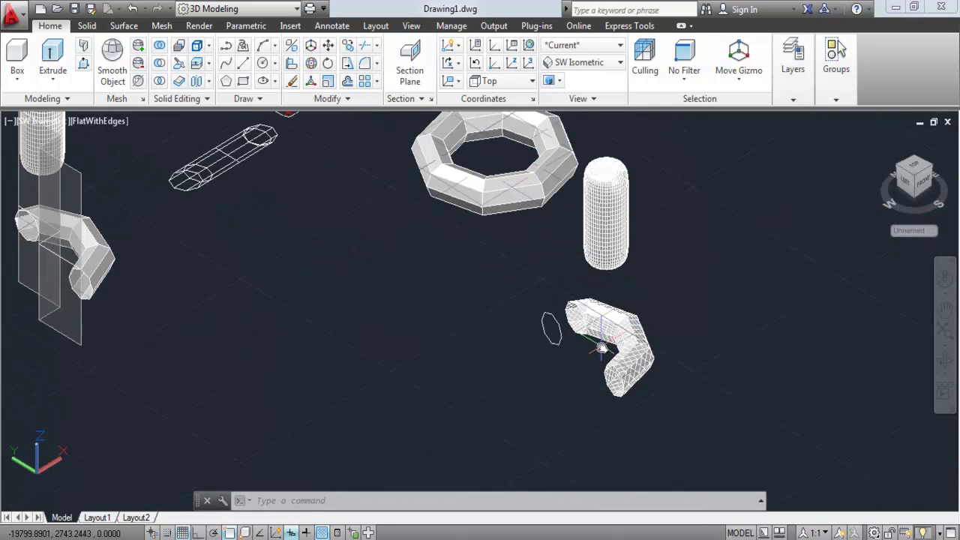
scroll(602, 348, "up", 2)
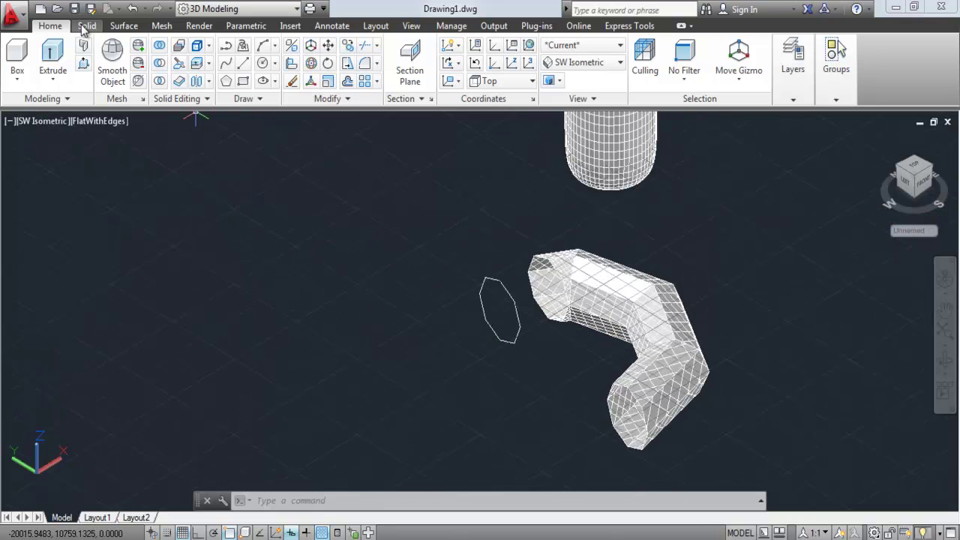
left_click(124, 25)
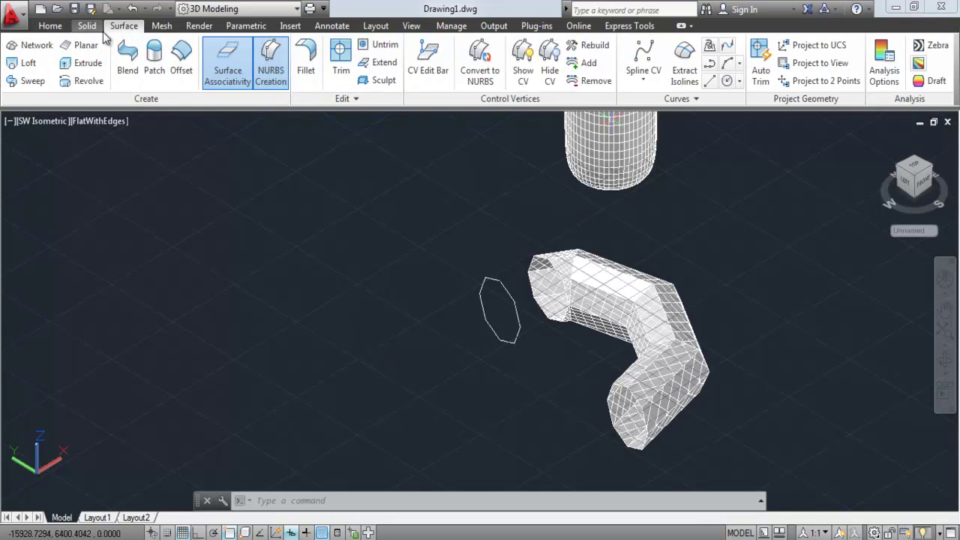
left_click(85, 27)
left_click(50, 26)
left_click(94, 33)
scroll(410, 207, "down", 2)
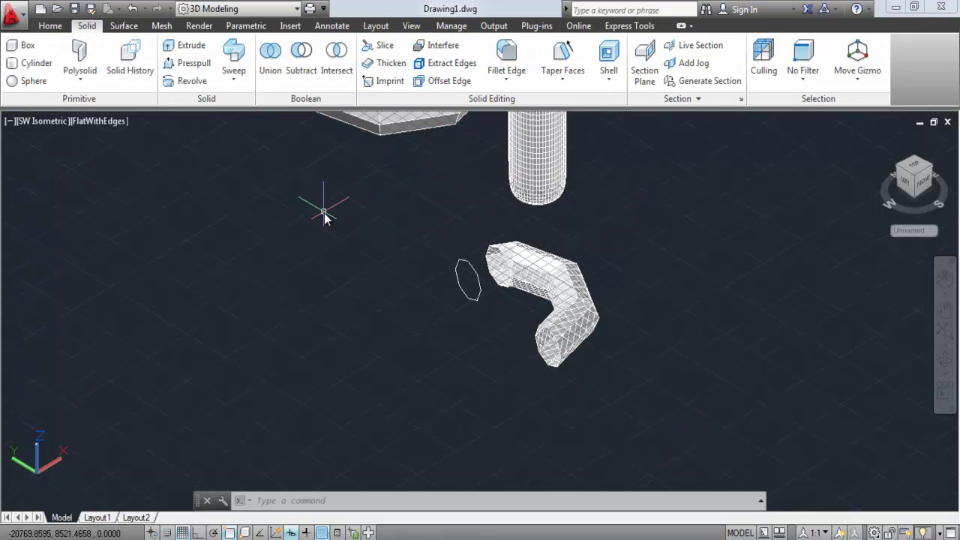
scroll(400, 291, "down", 3)
middle_click_drag(262, 253, 386, 339)
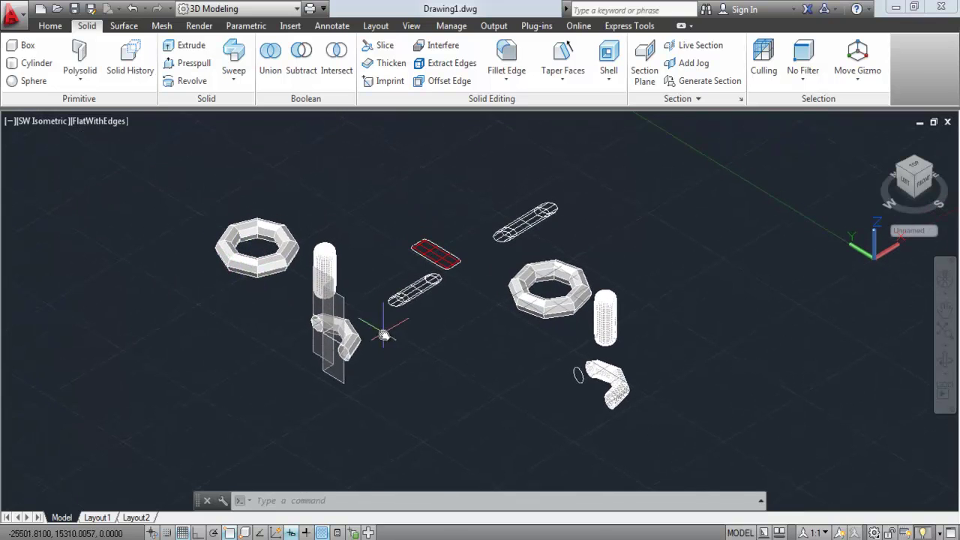